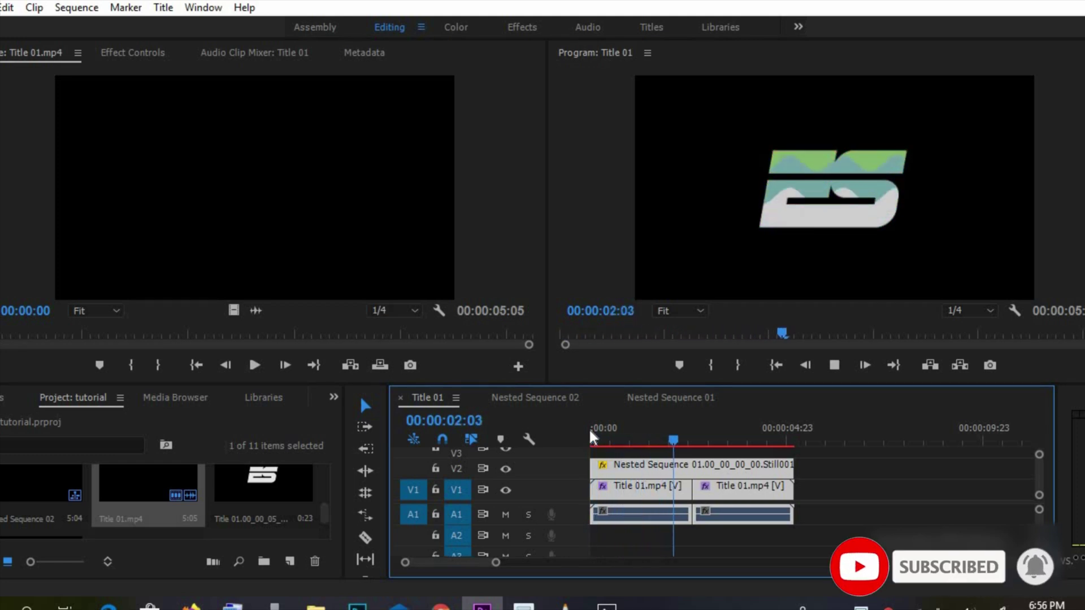
{"action": "left_click_drag", "start_coordinate": [588, 429], "coordinate": [591, 431]}
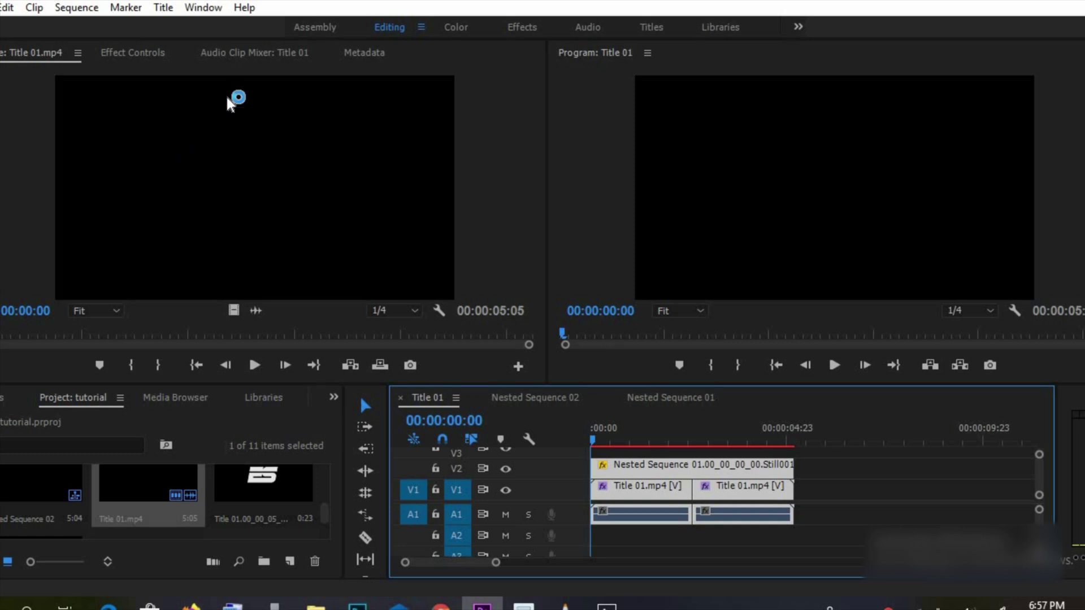
{"action": "key", "text": "alt+f"}
{"action": "key", "text": "Right"}
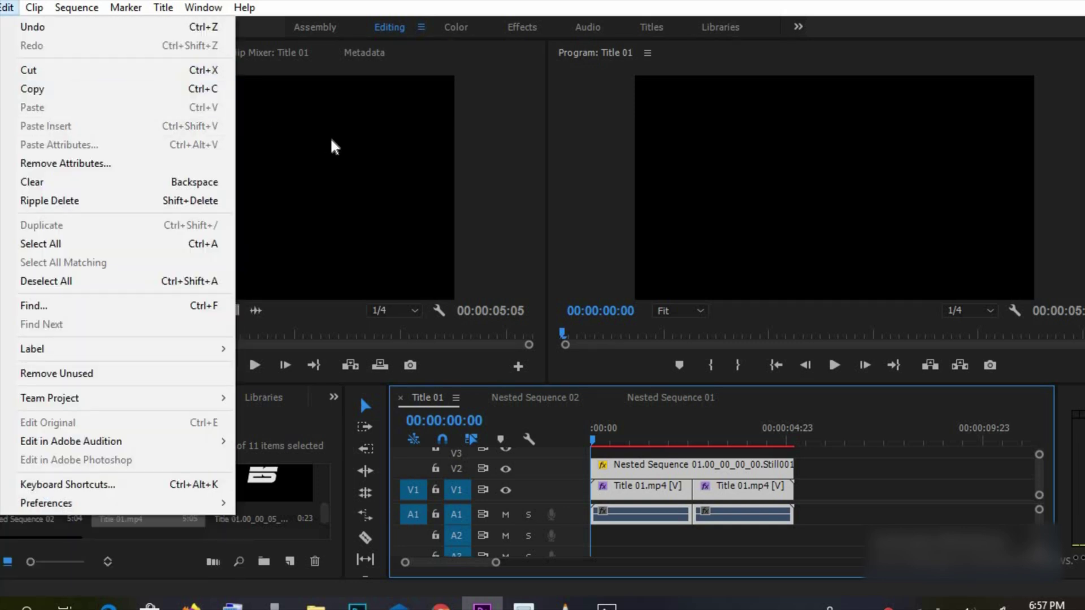
{"action": "left_click", "coordinate": [332, 141]}
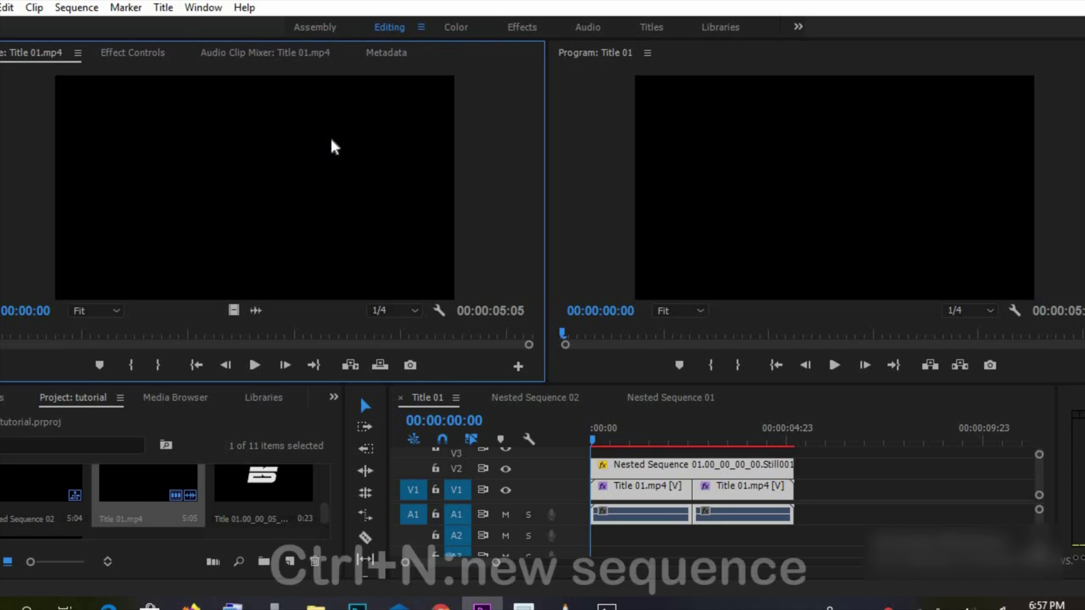
Step: Create a new sequence from the DSLR 1080p24 preset and a new title with the default settings
{"action": "key", "text": "ctrl+n"}
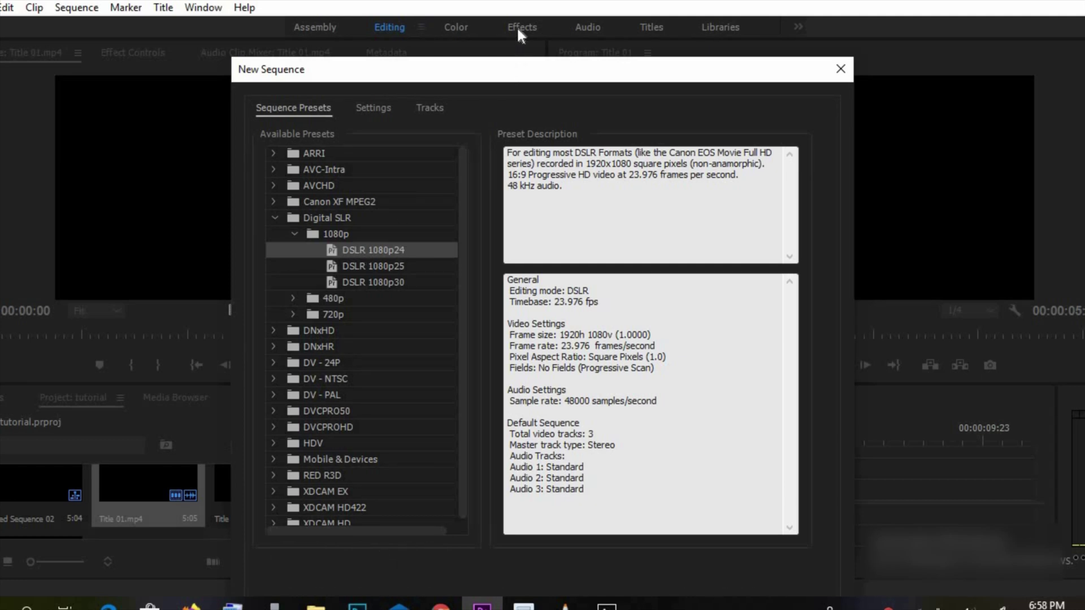
{"action": "left_click_drag", "start_coordinate": [531, 70], "coordinate": [534, 26]}
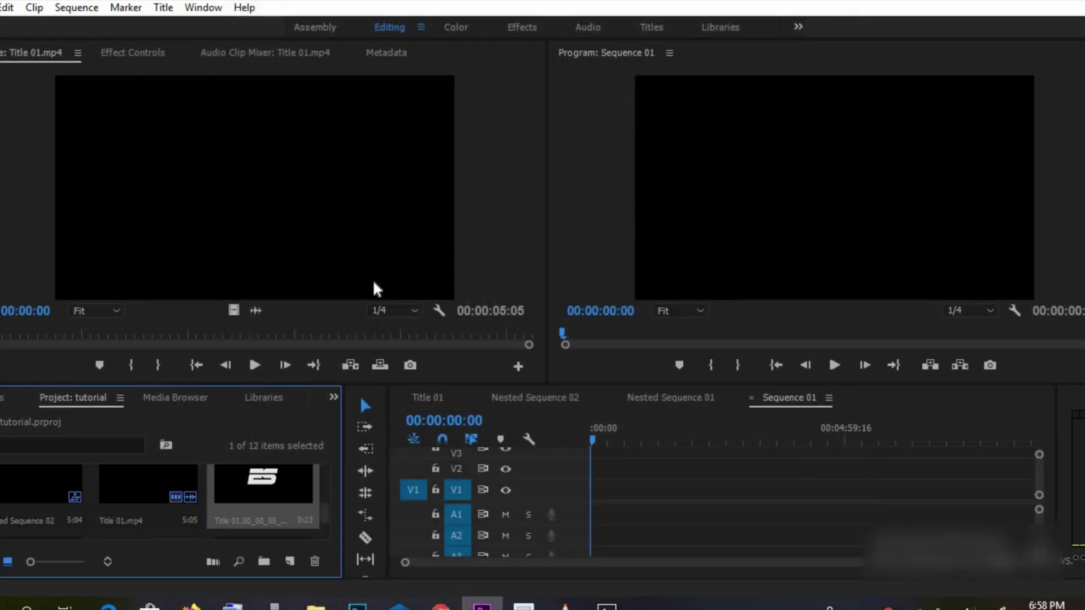
{"action": "key", "text": "ctrl+t"}
{"action": "key", "text": "Return"}
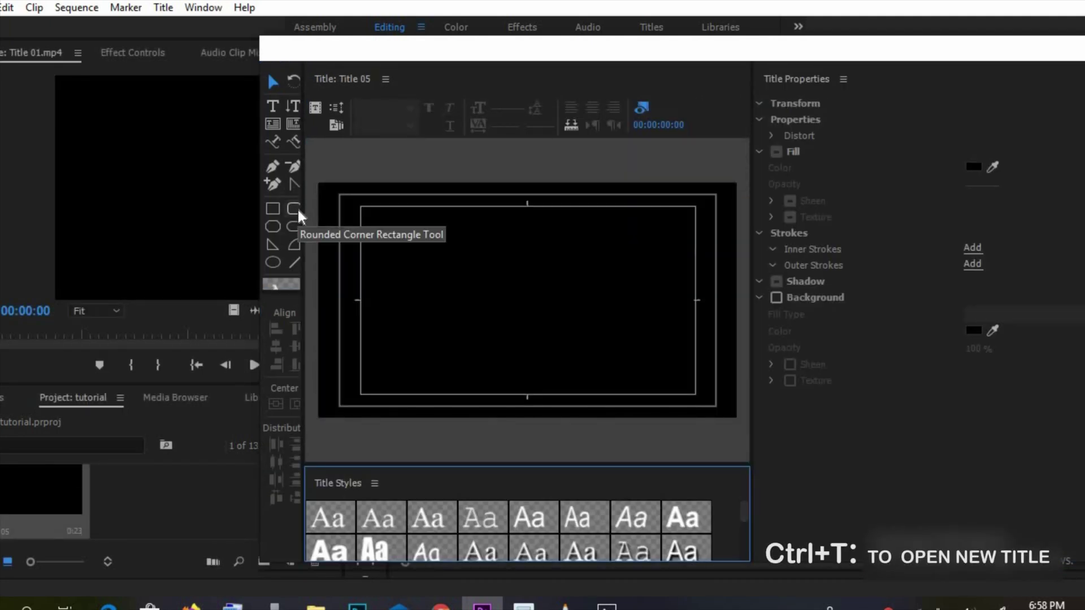
Step: Draw a wide rounded corner rectangle about 1497 wide and 300 high in the title's upper half
{"action": "left_click", "coordinate": [295, 209]}
{"action": "left_click", "coordinate": [394, 238]}
{"action": "left_click_drag", "start_coordinate": [394, 238], "coordinate": [687, 301]}
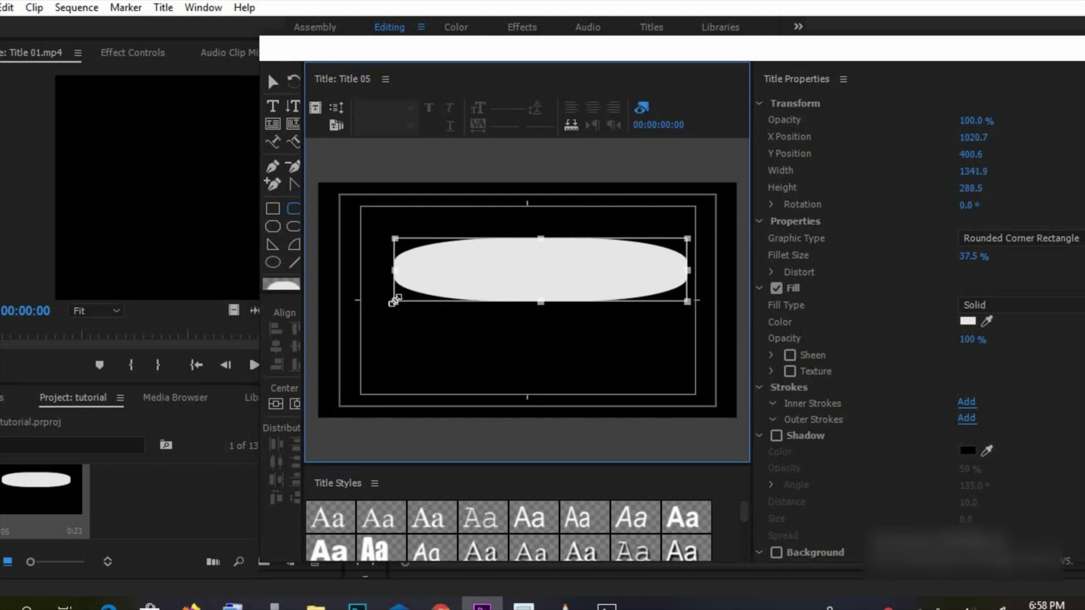
{"action": "left_click_drag", "start_coordinate": [370, 302], "coordinate": [360, 304]}
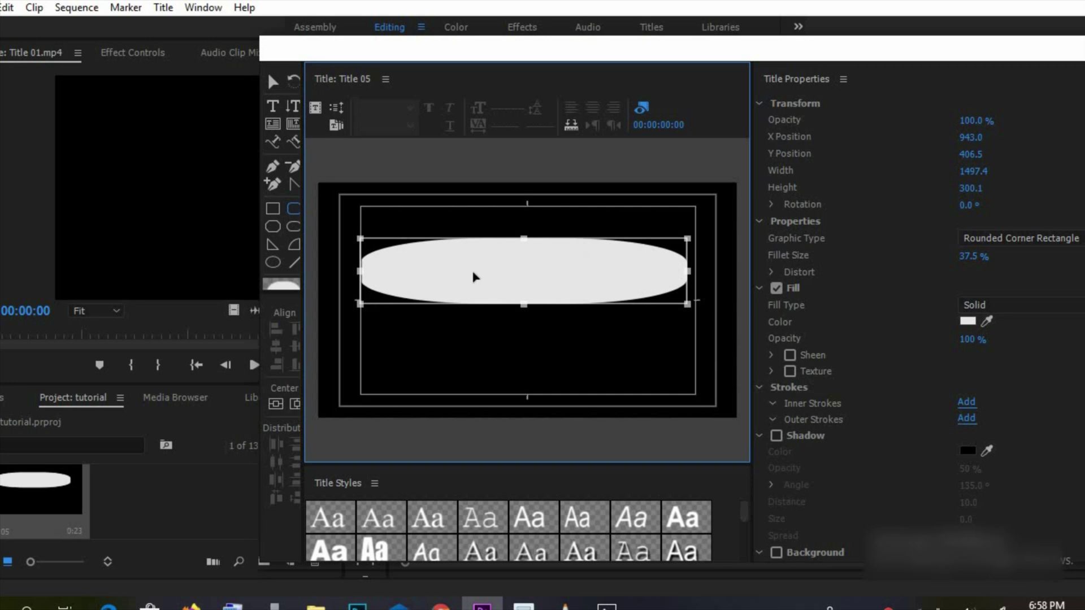
Step: Move the rounded rectangle to the top of the frame and stack overlapping copies down to the bottom, making five bands
{"action": "left_click_drag", "start_coordinate": [487, 277], "coordinate": [483, 231]}
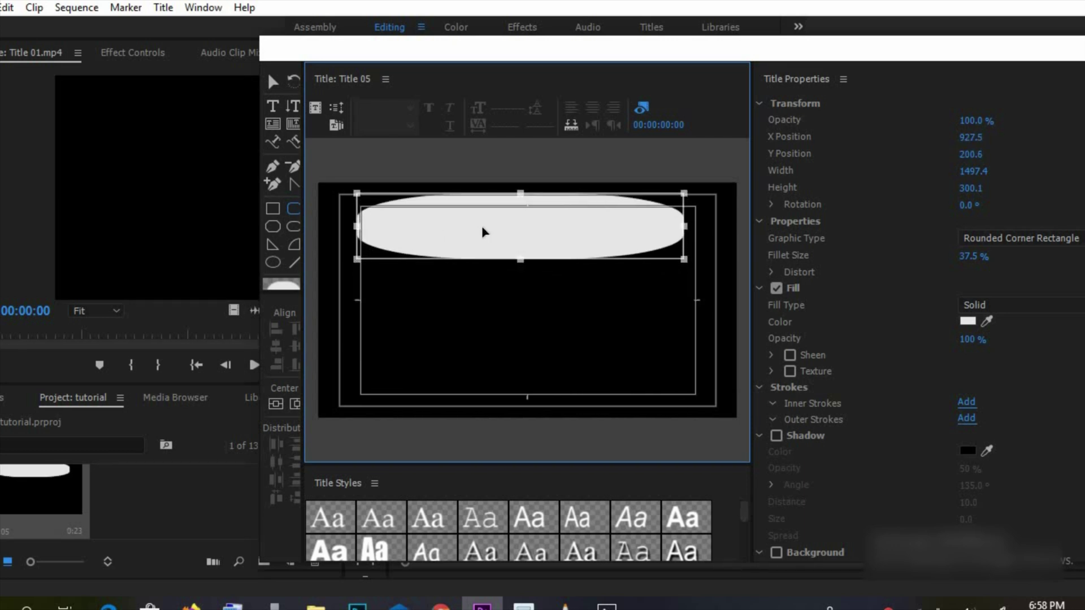
{"action": "left_click_drag", "start_coordinate": [482, 232], "coordinate": [484, 419]}
{"action": "left_click", "coordinate": [479, 213]}
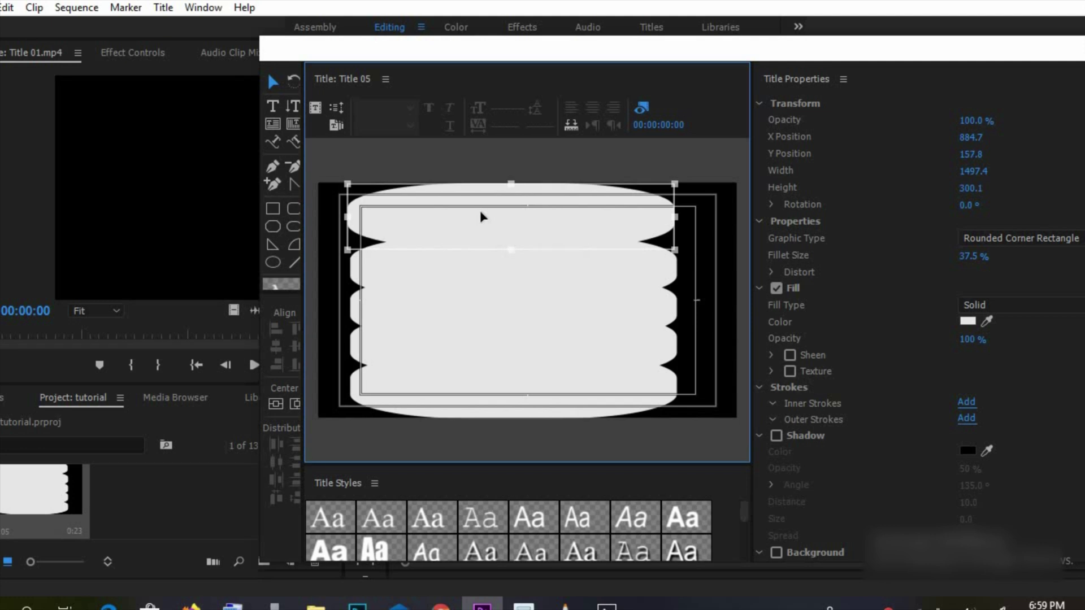
Step: Reduce the fillet size of the five bands, using 20.5% for the top one, 12% for the second and 25.5% for the bottom one
{"action": "left_click_drag", "start_coordinate": [973, 256], "coordinate": [962, 256]}
{"action": "left_click", "coordinate": [562, 256]}
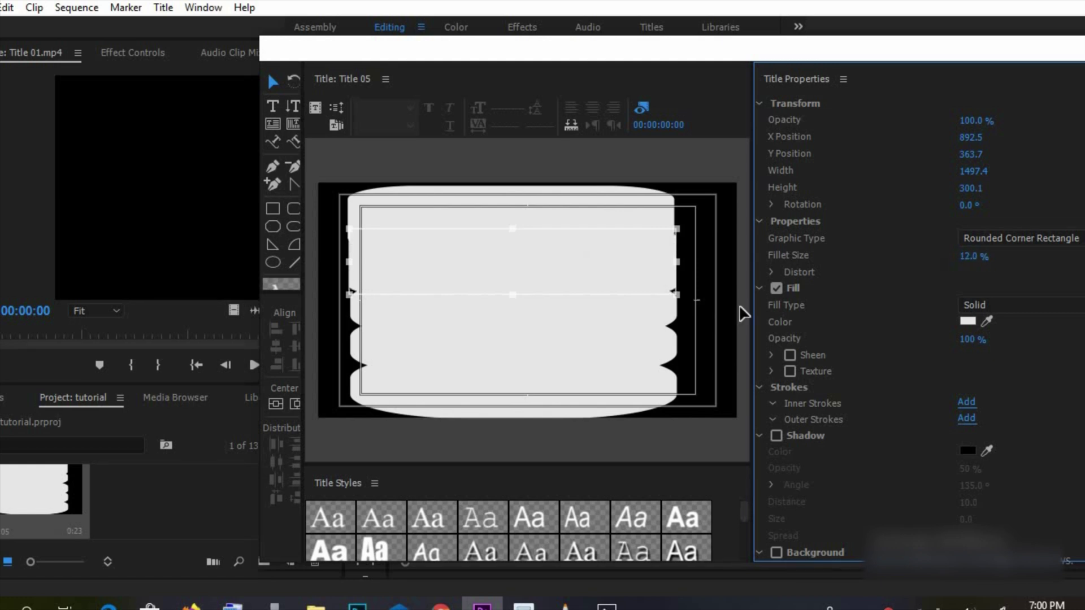
{"action": "left_click", "coordinate": [650, 313]}
{"action": "left_click", "coordinate": [986, 267]}
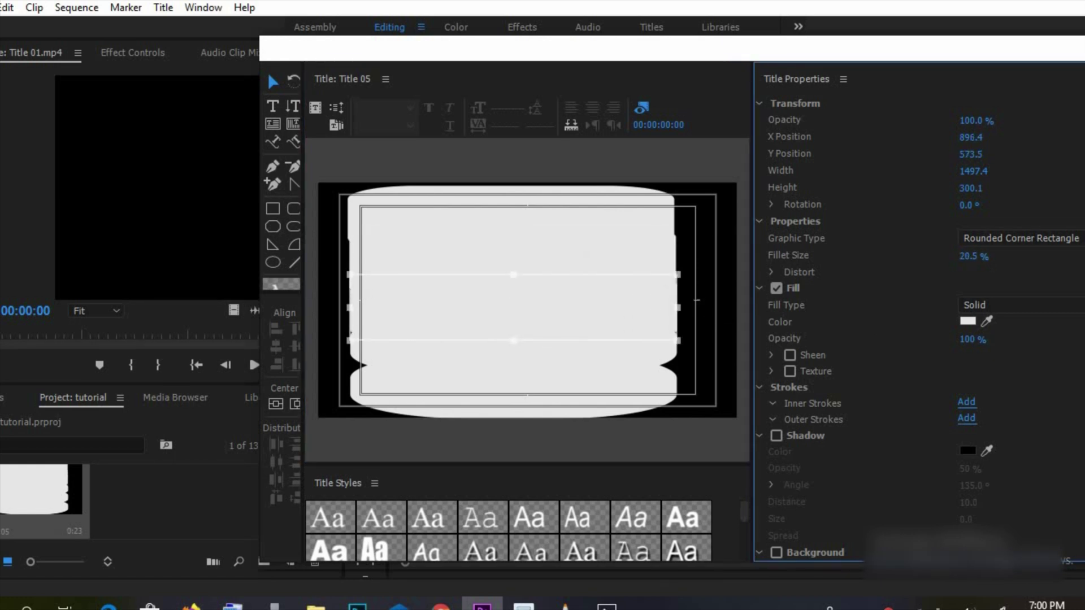
{"action": "left_click", "coordinate": [622, 355]}
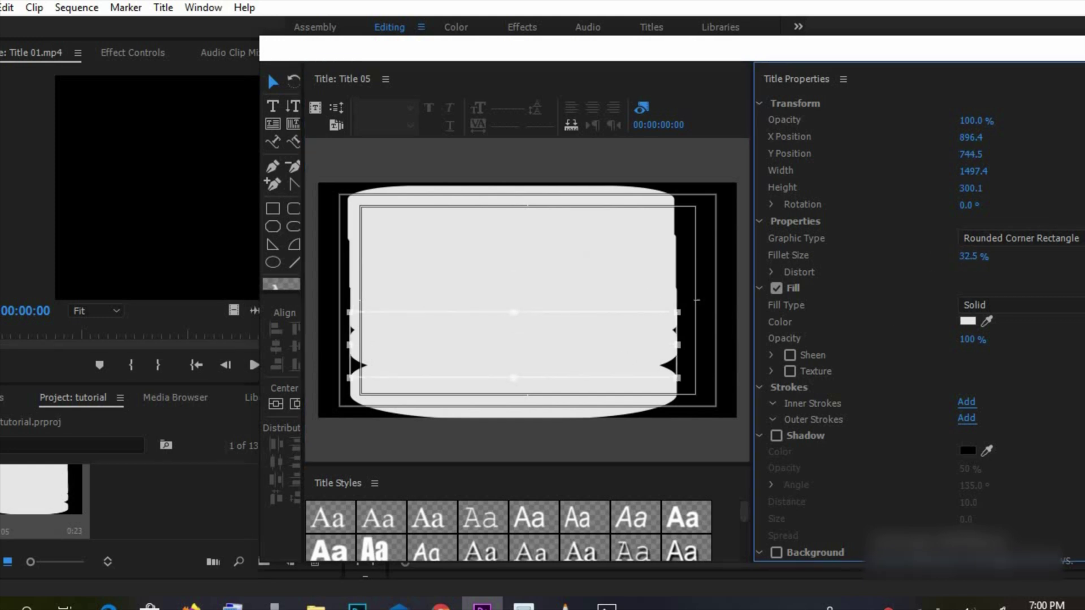
{"action": "left_click", "coordinate": [597, 394]}
{"action": "left_click", "coordinate": [967, 270]}
{"action": "left_click_drag", "start_coordinate": [973, 256], "coordinate": [969, 256]}
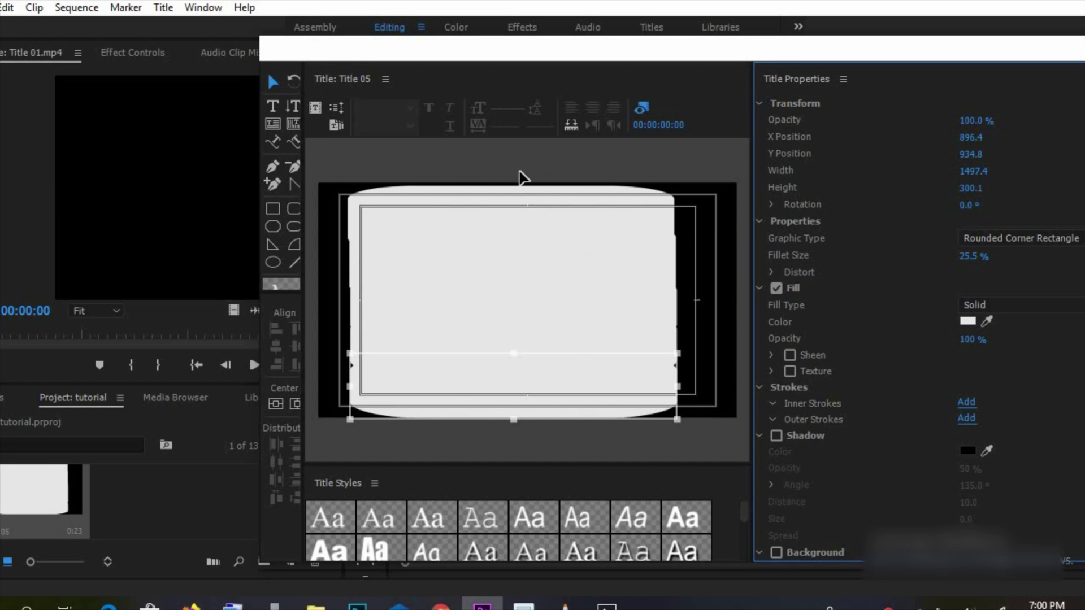
Step: Fill the top band with orange
{"action": "left_click", "coordinate": [520, 187]}
{"action": "left_click", "coordinate": [967, 321]}
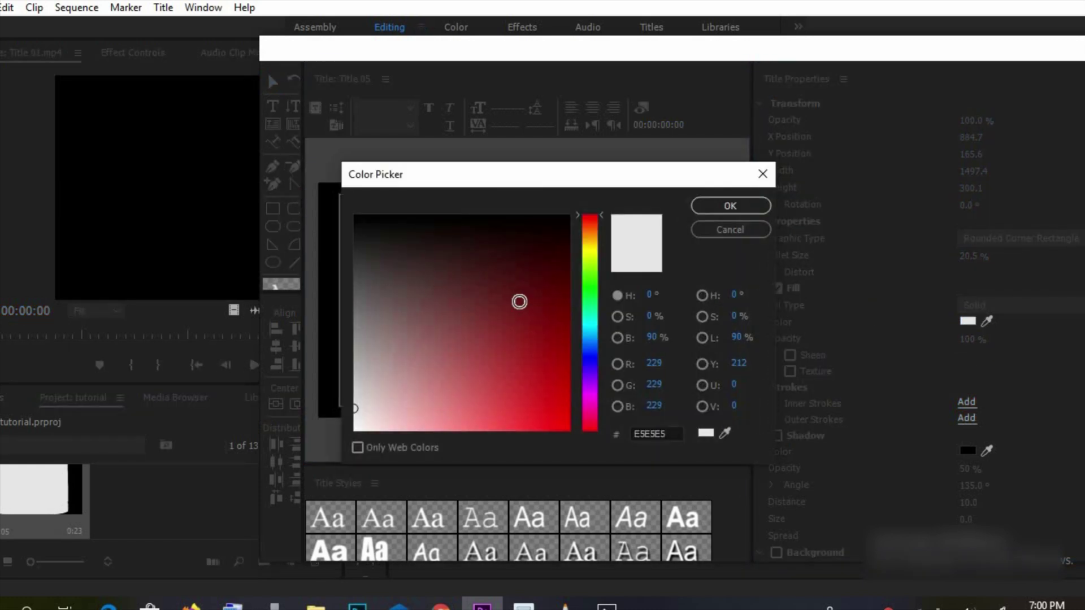
{"action": "left_click", "coordinate": [602, 228]}
{"action": "left_click_drag", "start_coordinate": [511, 411], "coordinate": [505, 450]}
{"action": "left_click", "coordinate": [729, 206]}
Step: Fill the second band with yellow, color D6D55E
{"action": "left_click", "coordinate": [583, 245]}
{"action": "left_click", "coordinate": [967, 321]}
{"action": "left_click", "coordinate": [590, 250]}
{"action": "mouse_move", "coordinate": [450, 386]}
{"action": "left_mouse_down"}
{"action": "mouse_move", "coordinate": [475, 430]}
{"action": "mouse_move", "coordinate": [433, 392]}
{"action": "mouse_move", "coordinate": [458, 412]}
{"action": "mouse_move", "coordinate": [475, 396]}
{"action": "left_mouse_up"}
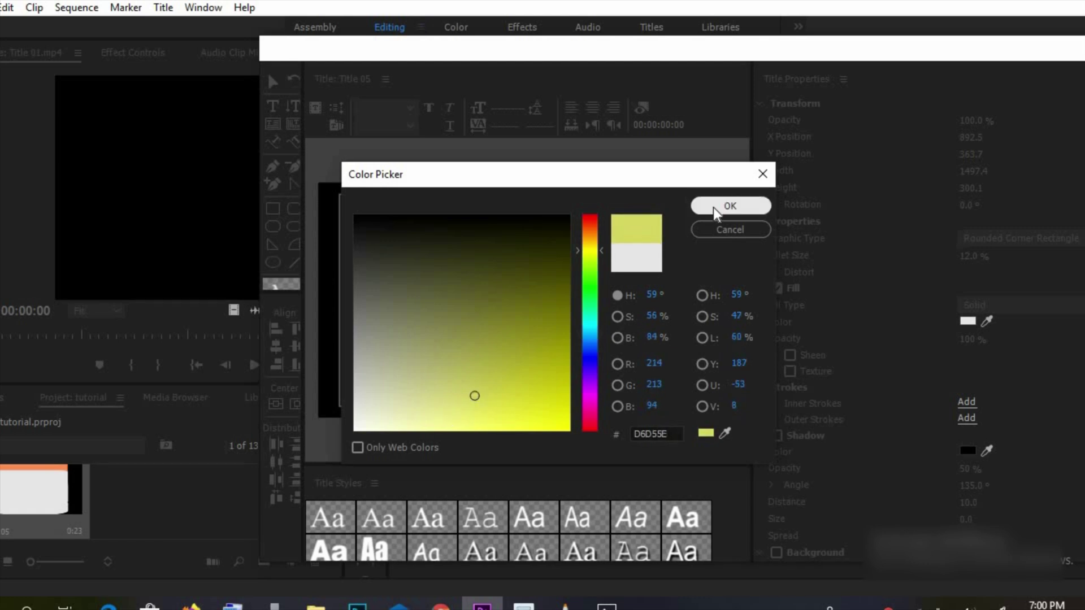
{"action": "left_click", "coordinate": [730, 205]}
Step: Fill the third band with light green, color A8C96E
{"action": "left_click", "coordinate": [510, 288]}
{"action": "left_click", "coordinate": [972, 327]}
{"action": "left_click_drag", "start_coordinate": [590, 293], "coordinate": [591, 269]}
{"action": "mouse_move", "coordinate": [449, 368]}
{"action": "left_mouse_down"}
{"action": "mouse_move", "coordinate": [469, 433]}
{"action": "mouse_move", "coordinate": [451, 385]}
{"action": "left_mouse_up"}
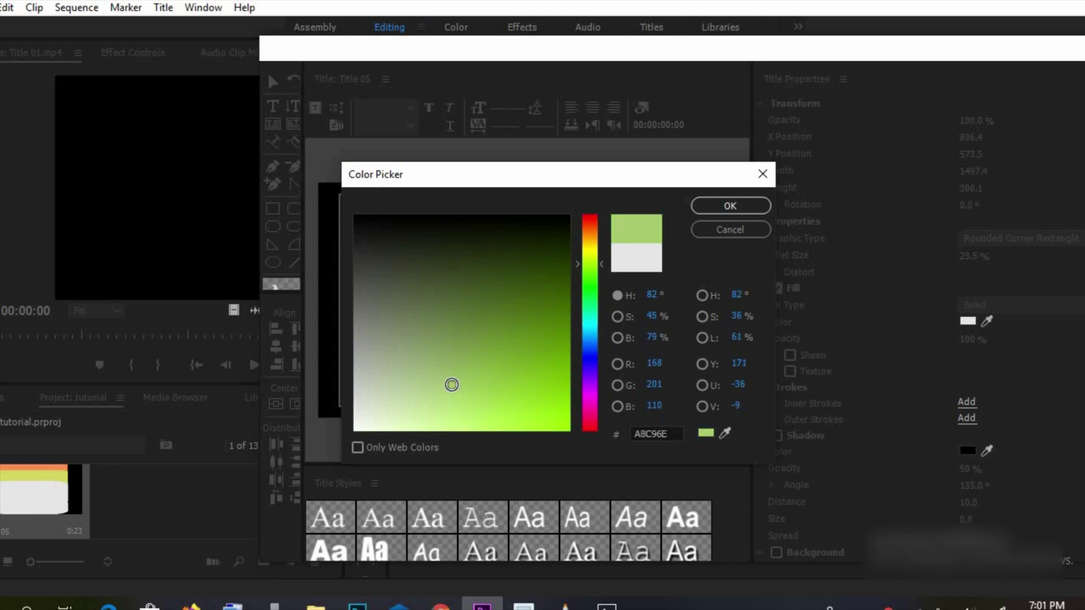
{"action": "left_click", "coordinate": [730, 206]}
Step: Fill the fourth band with teal, color 73B0A9
{"action": "left_click_drag", "start_coordinate": [601, 290], "coordinate": [590, 333]}
{"action": "left_click", "coordinate": [967, 322]}
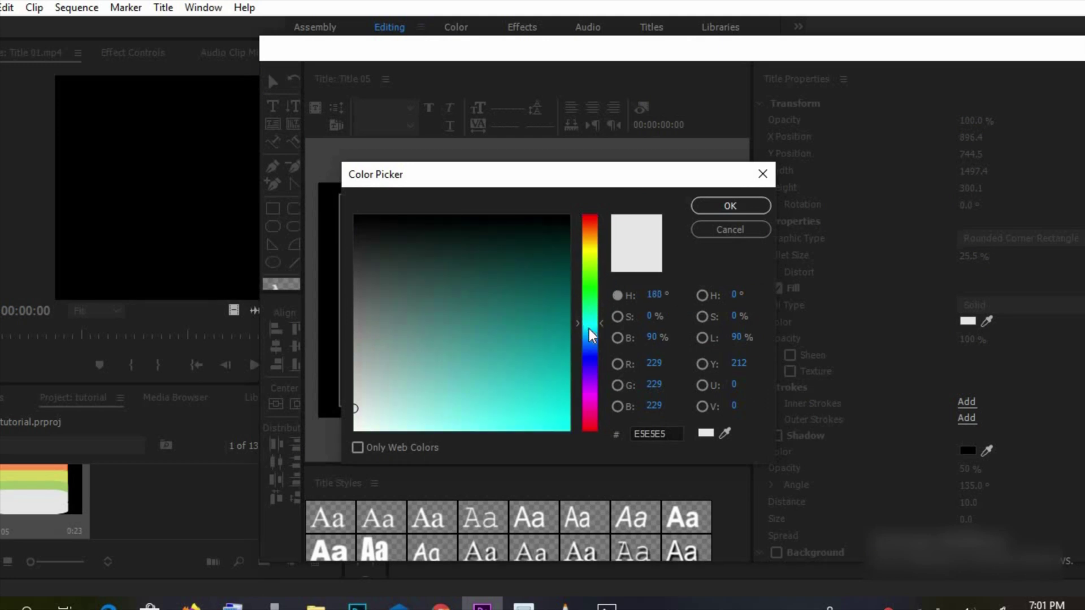
{"action": "mouse_move", "coordinate": [406, 385]}
{"action": "left_mouse_down"}
{"action": "mouse_move", "coordinate": [443, 364]}
{"action": "mouse_move", "coordinate": [429, 363]}
{"action": "left_mouse_up"}
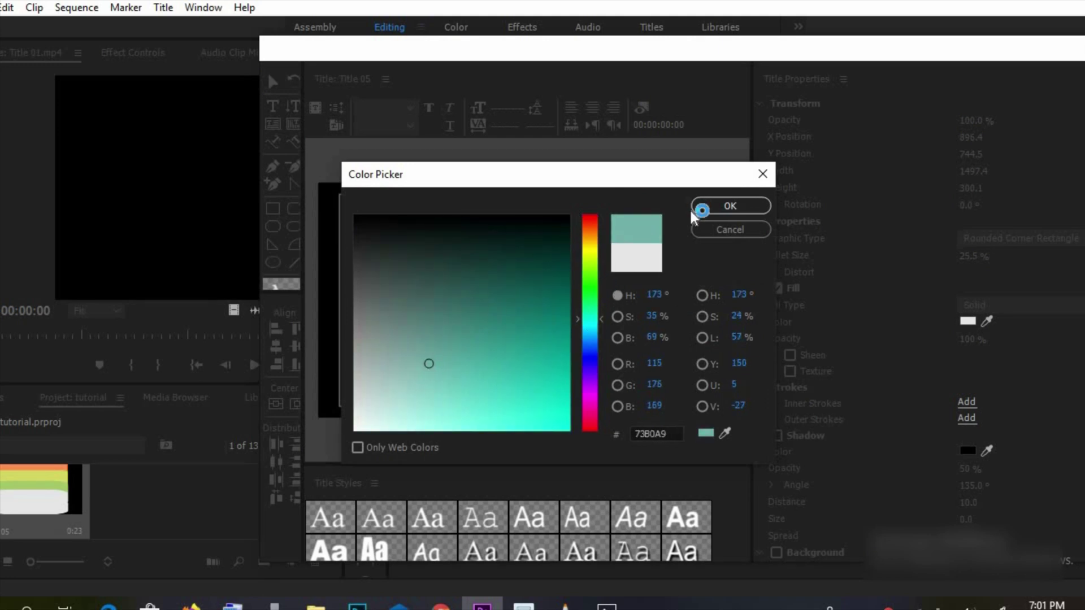
{"action": "left_click", "coordinate": [698, 208]}
Step: Fill the bottom band with pure white and deselect it
{"action": "left_click_drag", "start_coordinate": [625, 339], "coordinate": [625, 380]}
{"action": "left_click", "coordinate": [967, 321]}
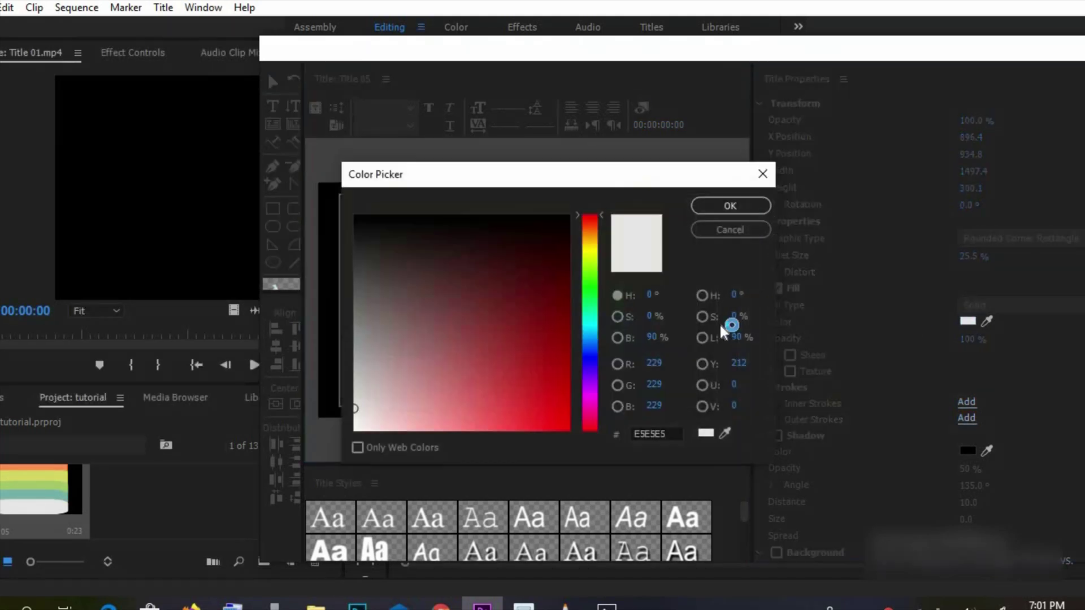
{"action": "left_click_drag", "start_coordinate": [592, 292], "coordinate": [591, 369]}
{"action": "left_click", "coordinate": [723, 206]}
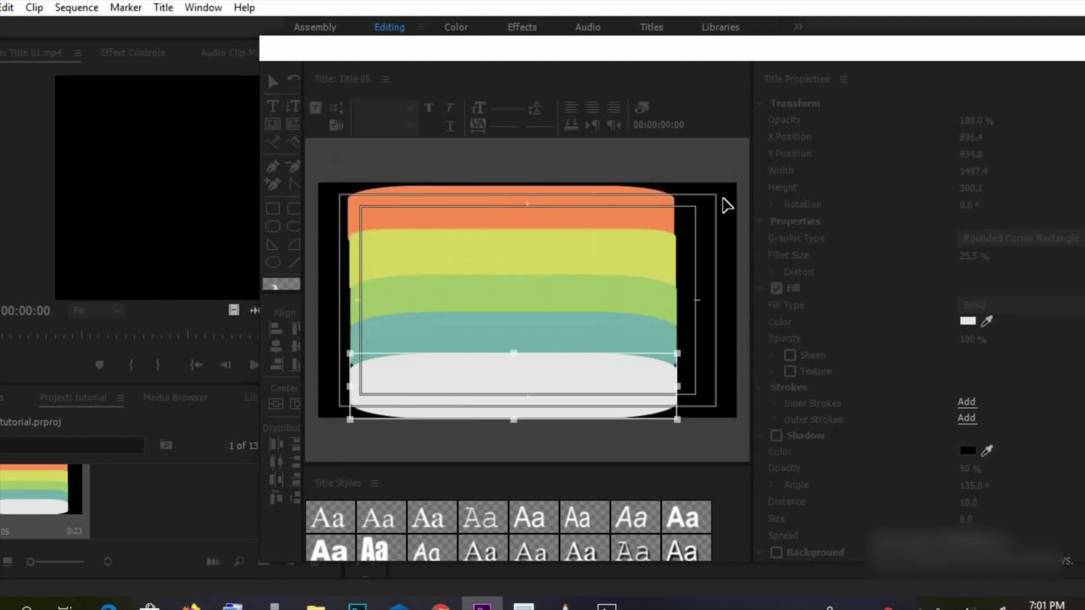
{"action": "left_click", "coordinate": [721, 257]}
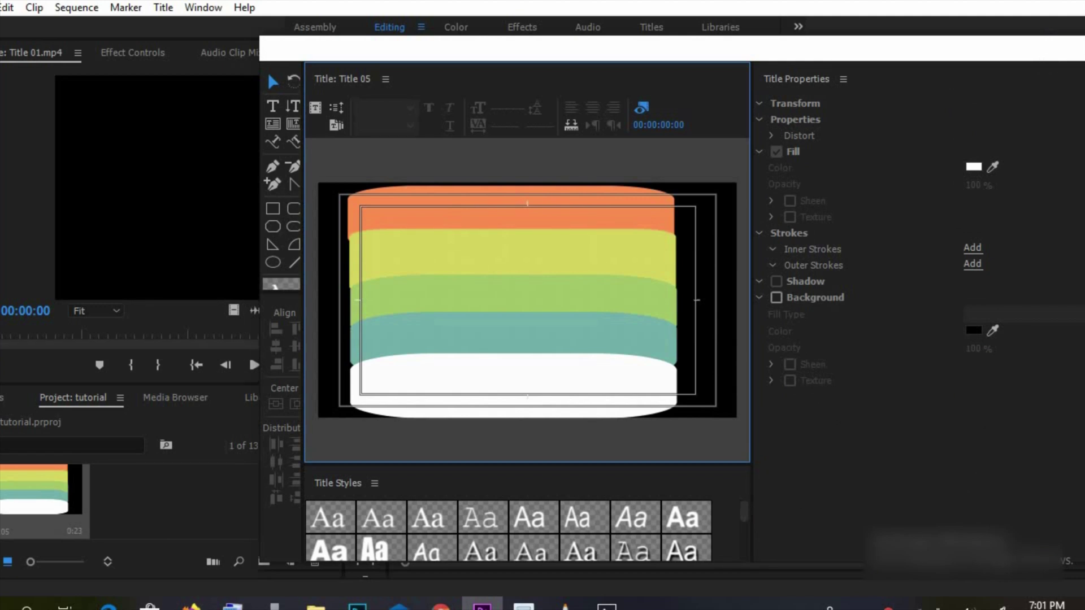
Step: Close the title editor and place the striped title at the start of track V1 in Sequence 01
{"action": "key", "text": "ctrl+w"}
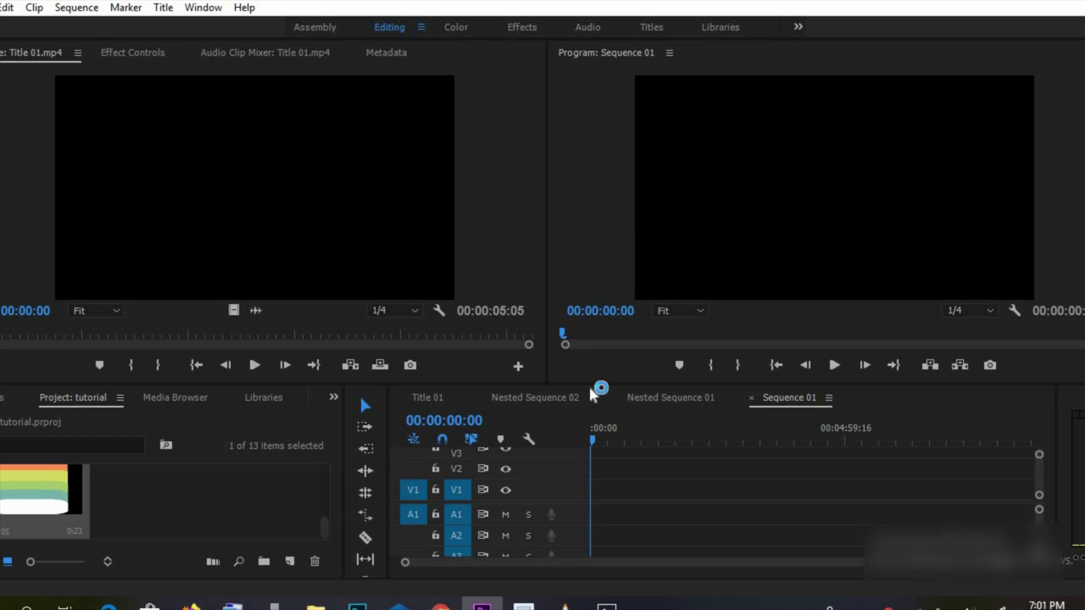
{"action": "left_click_drag", "start_coordinate": [35, 495], "coordinate": [726, 489]}
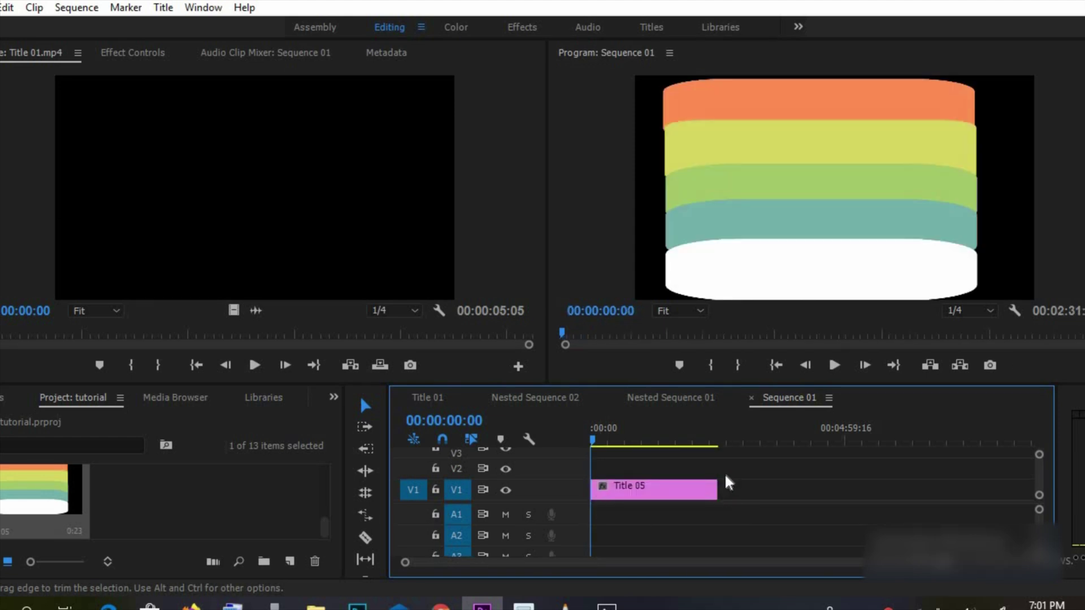
{"action": "left_click", "coordinate": [714, 434]}
Step: Extend the title clip on V1 to a length of about 7 minutes 10 seconds and place the playhead at 00:04:25:01
{"action": "left_click_drag", "start_coordinate": [721, 489], "coordinate": [902, 489]}
{"action": "left_click", "coordinate": [887, 425]}
{"action": "left_click_drag", "start_coordinate": [901, 428], "coordinate": [891, 427]}
{"action": "left_click_drag", "start_coordinate": [914, 495], "coordinate": [963, 489]}
{"action": "scroll", "coordinate": [952, 468], "scroll_direction": "up", "scroll_amount": 1}
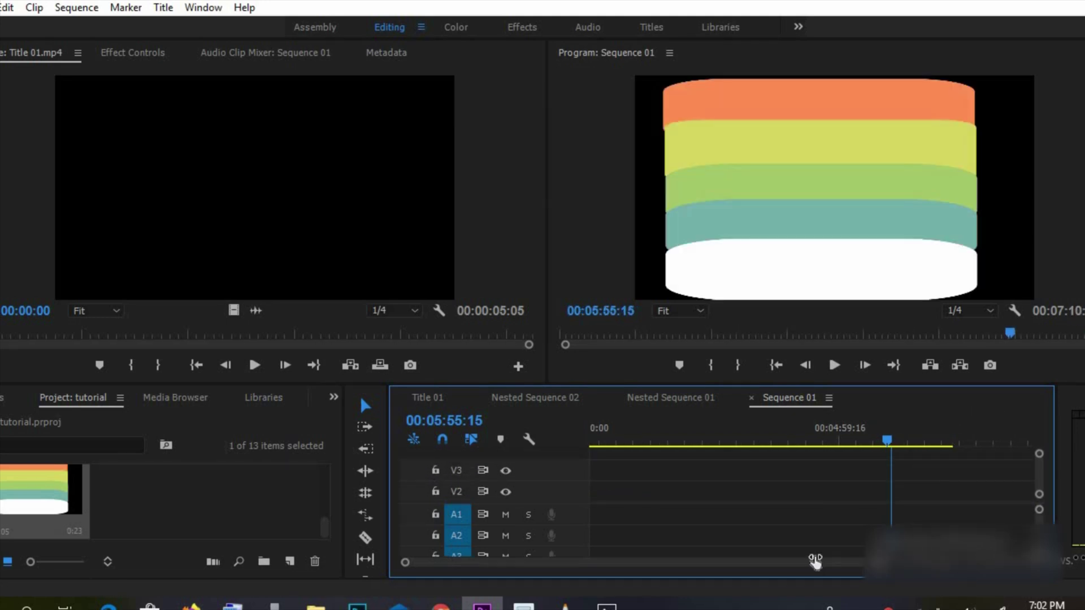
{"action": "left_click_drag", "start_coordinate": [814, 559], "coordinate": [848, 558]}
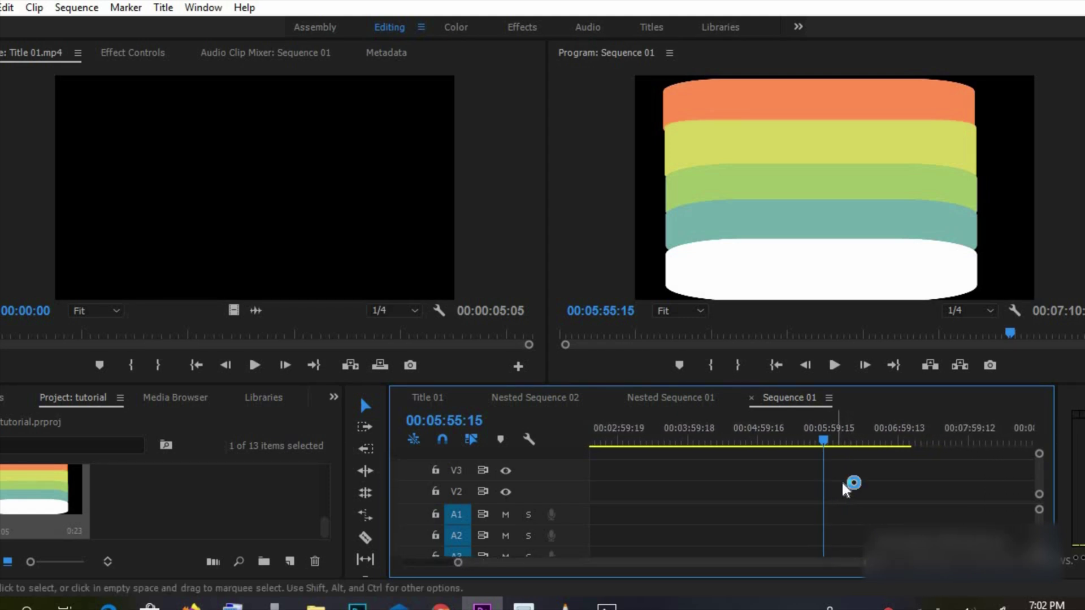
{"action": "left_click_drag", "start_coordinate": [1036, 472], "coordinate": [1036, 486]}
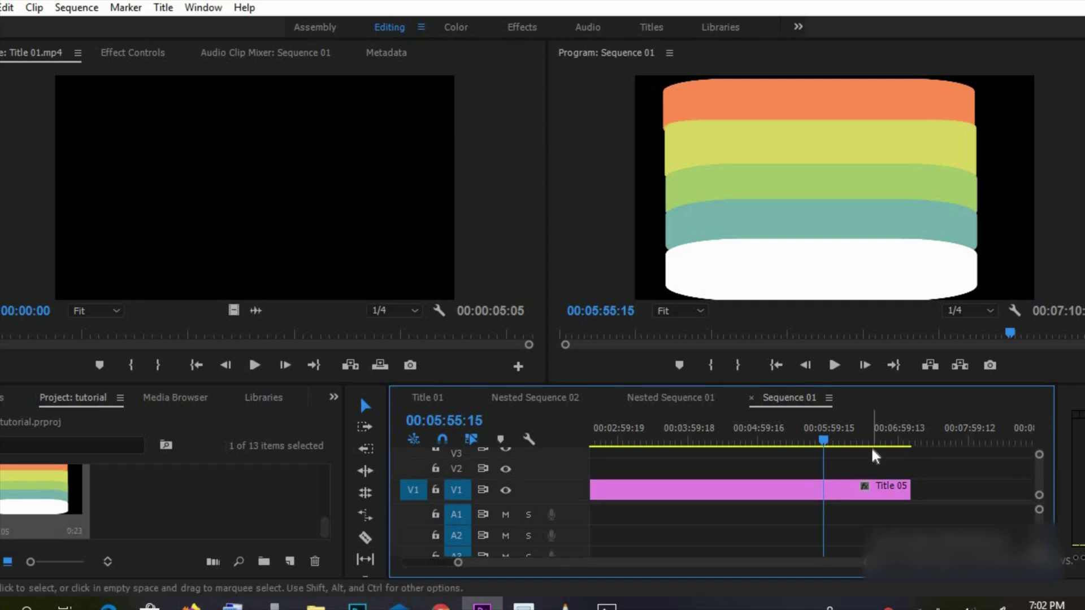
{"action": "left_click_drag", "start_coordinate": [826, 436], "coordinate": [720, 435]}
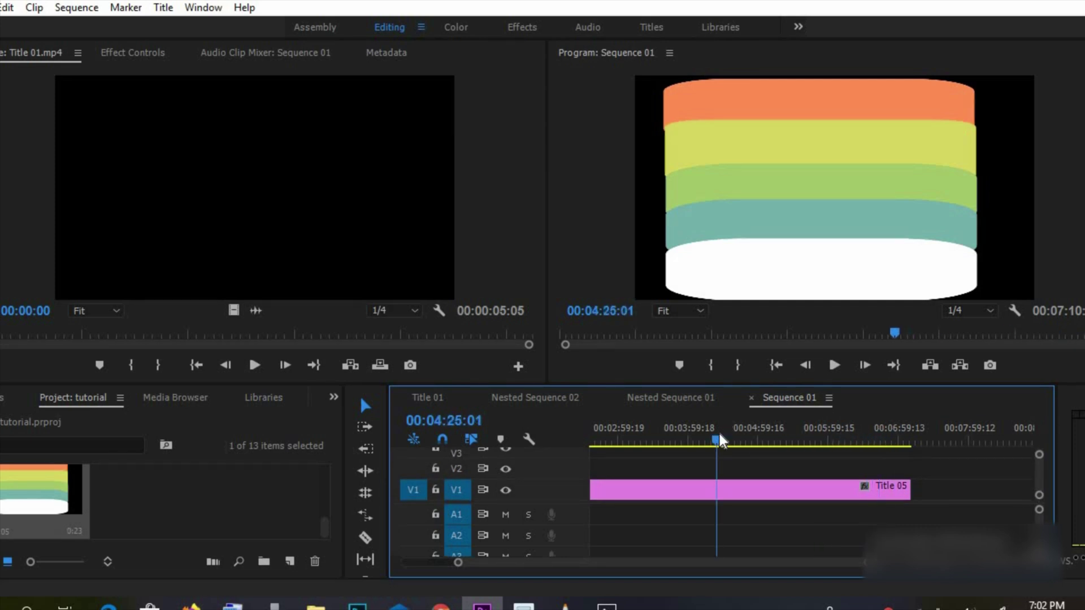
Step: Search the effects for Wave Warp and apply it to the Title 05 clip on V1
{"action": "left_click", "coordinate": [6, 394]}
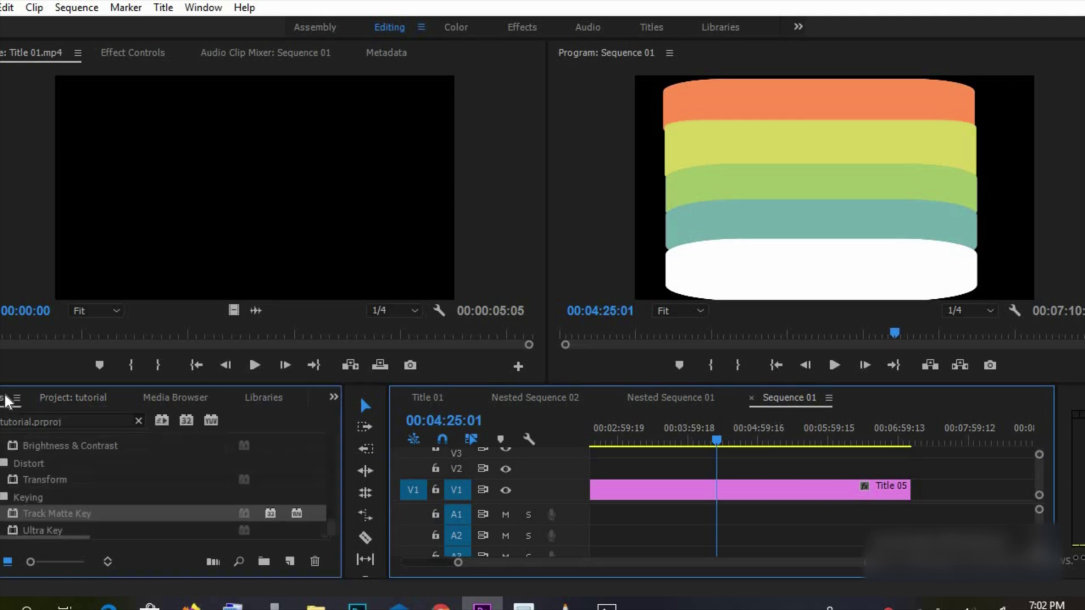
{"action": "left_click", "coordinate": [61, 421]}
{"action": "key", "text": "BackSpace"}
{"action": "key", "text": "BackSpace"}
{"action": "key", "text": "BackSpace"}
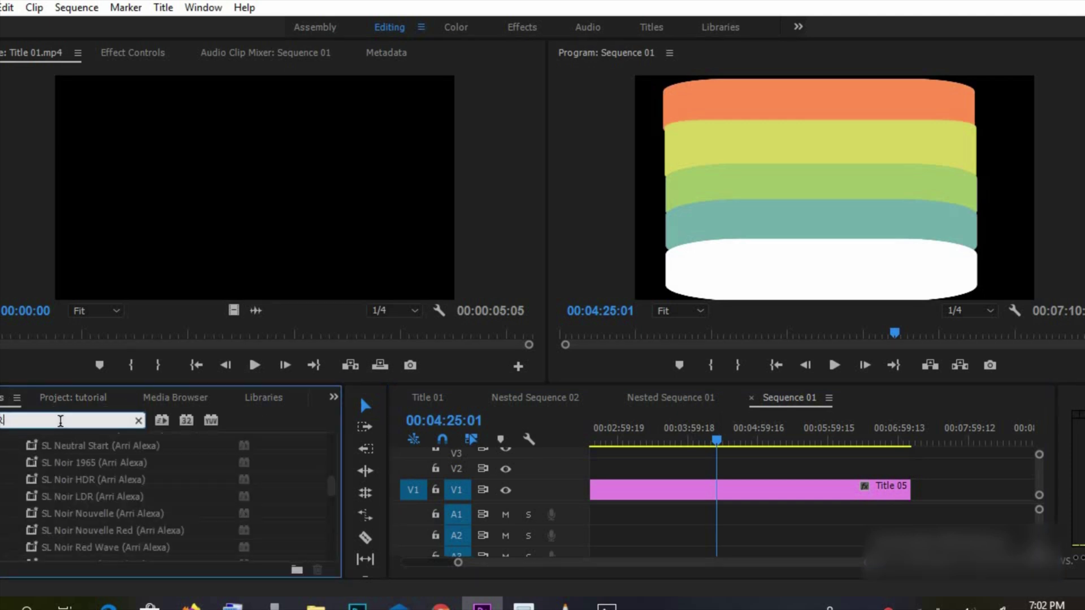
{"action": "type", "text": "AV"}
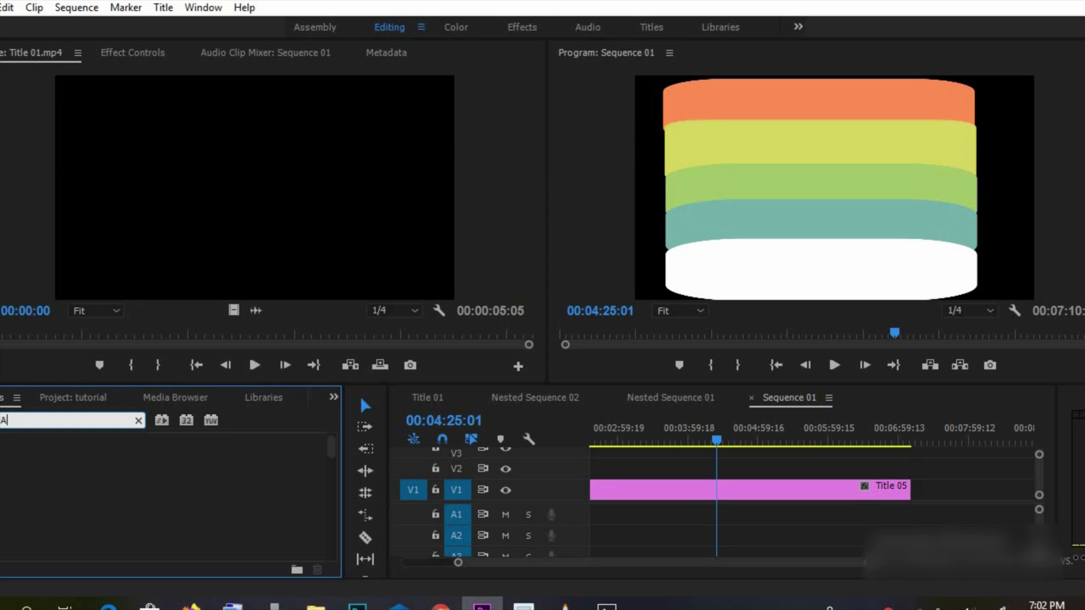
{"action": "left_click", "coordinate": [33, 533]}
{"action": "left_click_drag", "start_coordinate": [43, 528], "coordinate": [645, 485]}
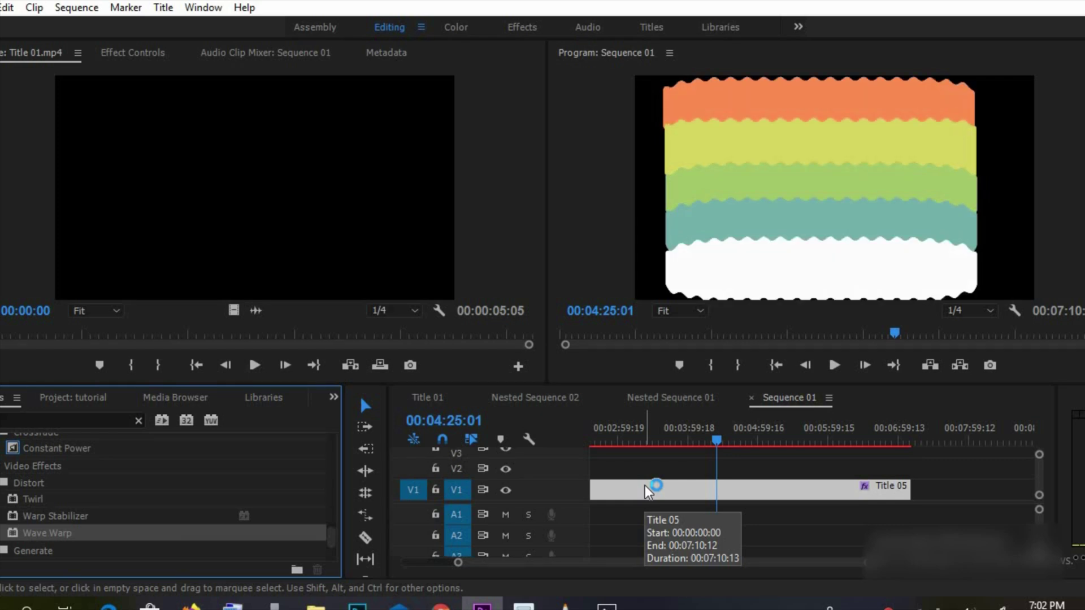
Step: Set the Wave Warp on the Title 05 clip to a wave width of 90 and a wave height of 18
{"action": "left_click_drag", "start_coordinate": [716, 438], "coordinate": [592, 429]}
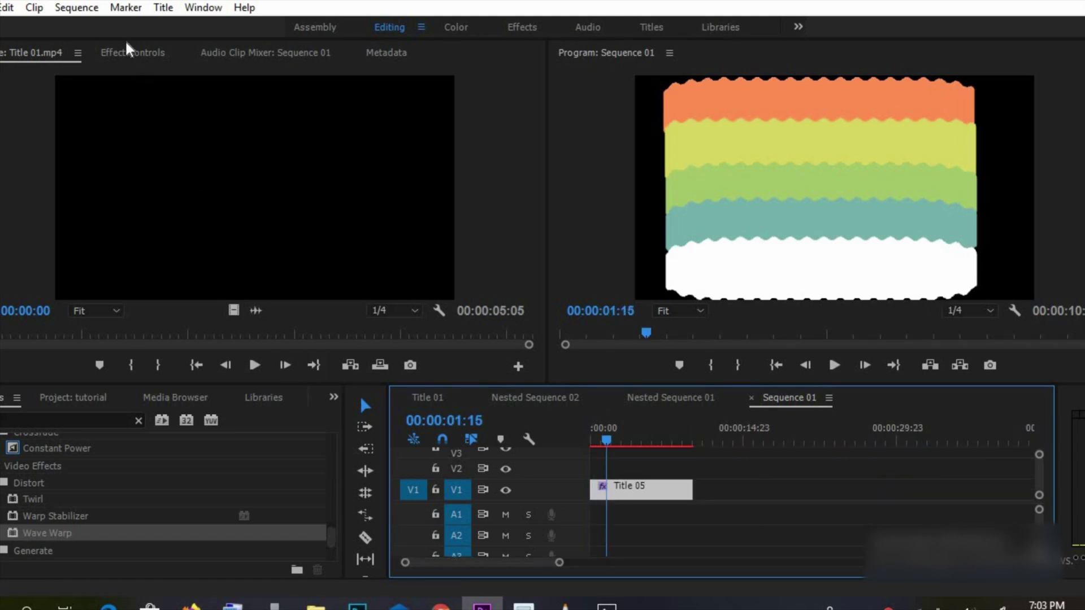
{"action": "left_click", "coordinate": [127, 50]}
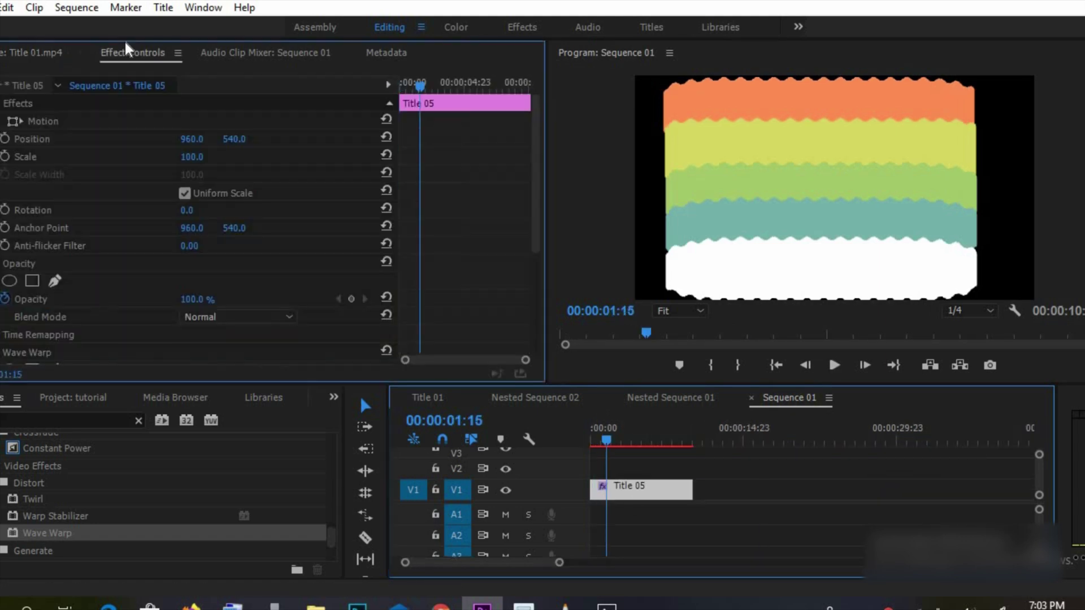
{"action": "left_click_drag", "start_coordinate": [536, 213], "coordinate": [537, 272]}
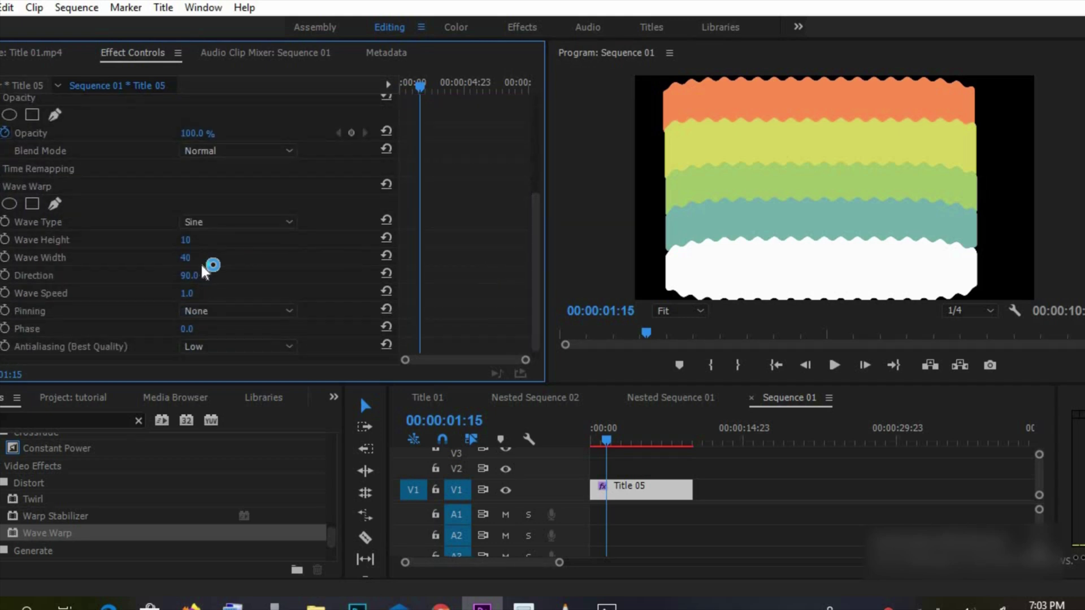
{"action": "left_click_drag", "start_coordinate": [185, 257], "coordinate": [213, 257]}
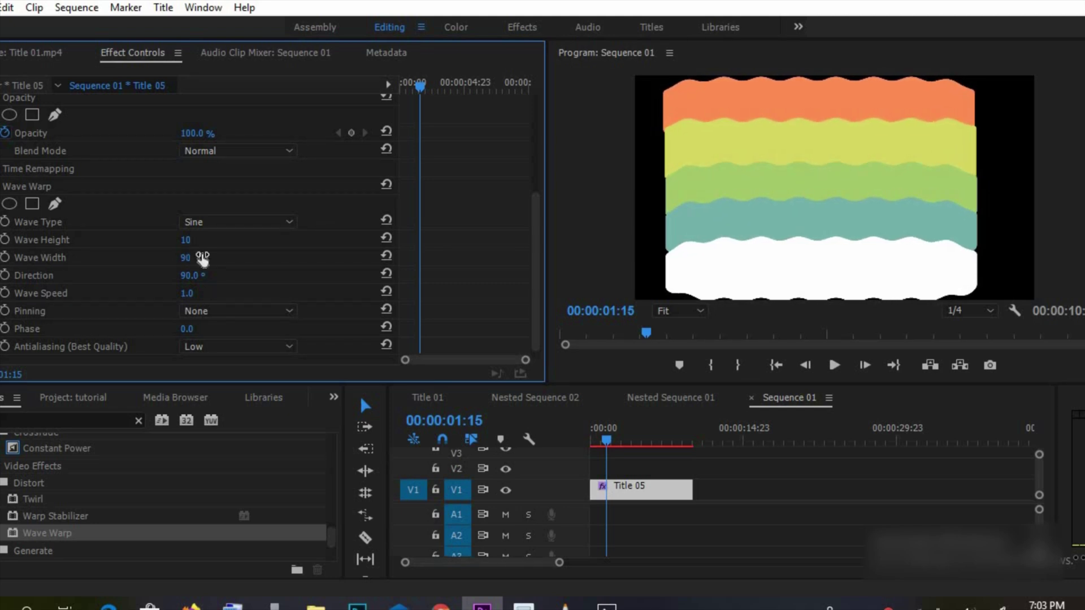
{"action": "left_click_drag", "start_coordinate": [185, 240], "coordinate": [179, 240]}
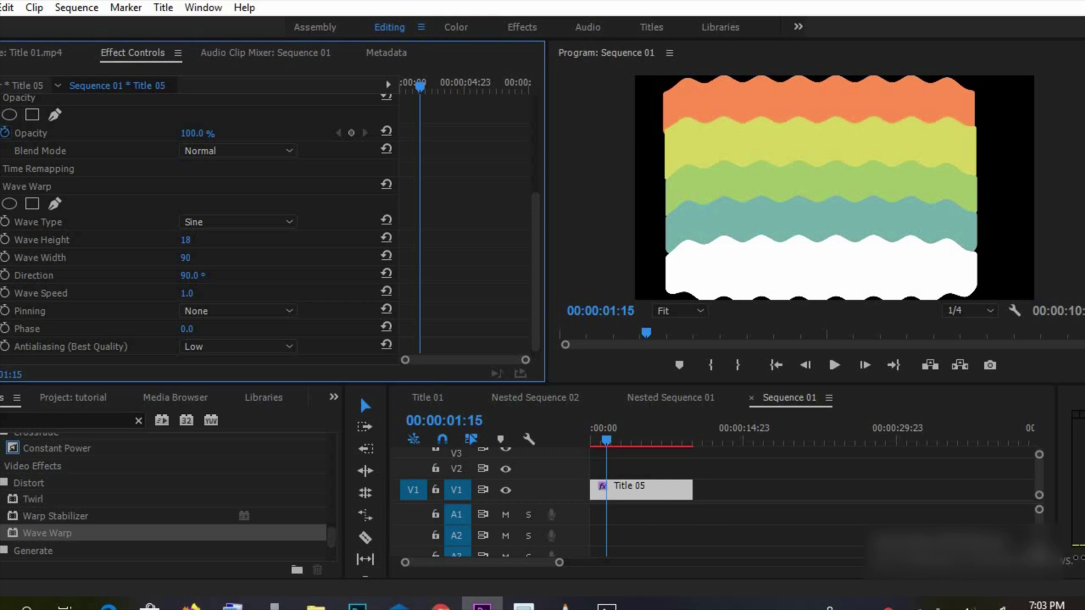
Step: Preview the wave animation from the start and shorten the Title 05 clip to end at 00:00:05:14
{"action": "left_click_drag", "start_coordinate": [609, 442], "coordinate": [560, 440]}
{"action": "key", "text": "space"}
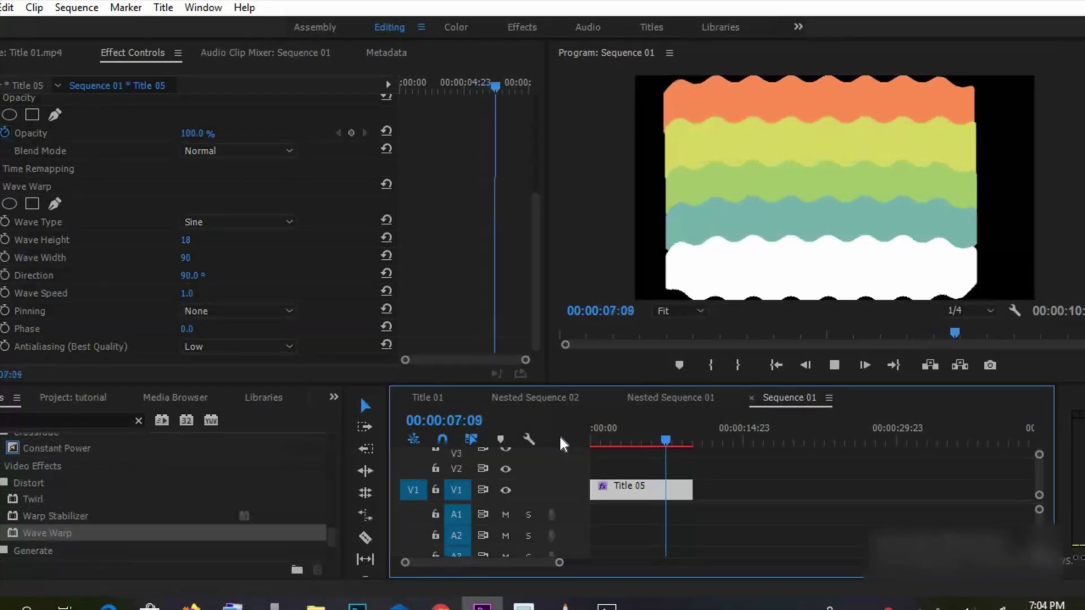
{"action": "key", "text": "space"}
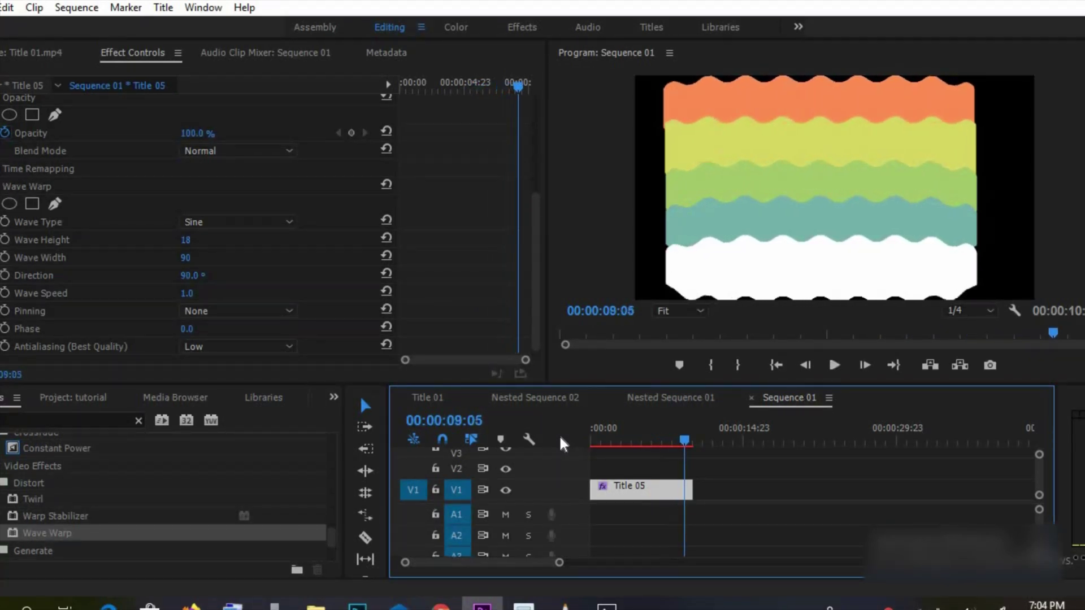
{"action": "left_click_drag", "start_coordinate": [670, 438], "coordinate": [644, 440]}
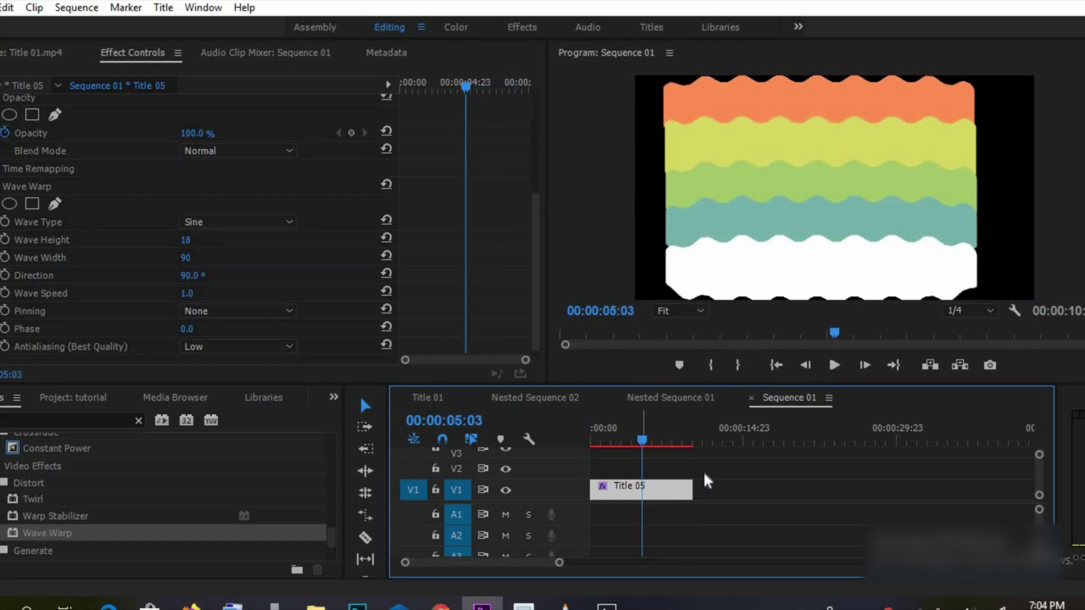
{"action": "left_click_drag", "start_coordinate": [692, 489], "coordinate": [647, 489]}
Step: Create a new default still title and draw a rectangle about 1835 by 518 across the lower half of the frame
{"action": "left_click", "coordinate": [163, 8]}
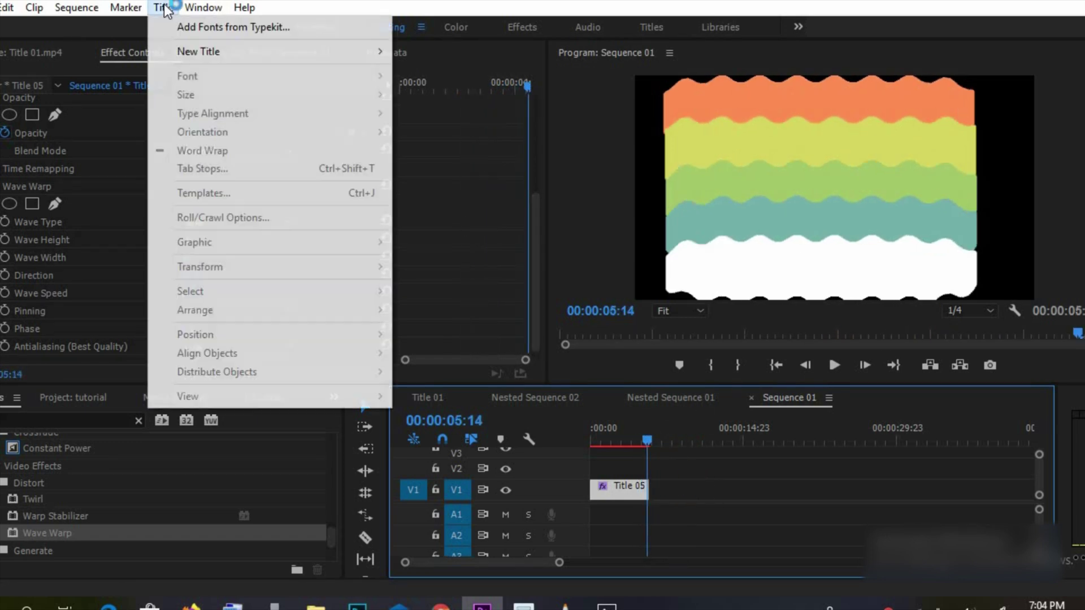
{"action": "mouse_move", "coordinate": [325, 54]}
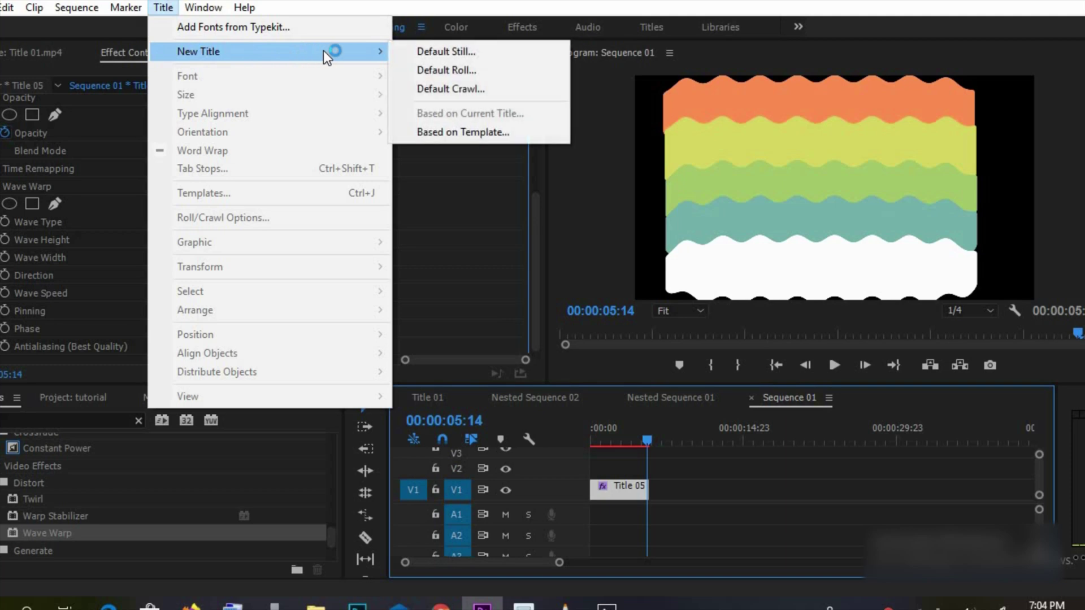
{"action": "left_click", "coordinate": [431, 52]}
{"action": "left_click", "coordinate": [572, 375]}
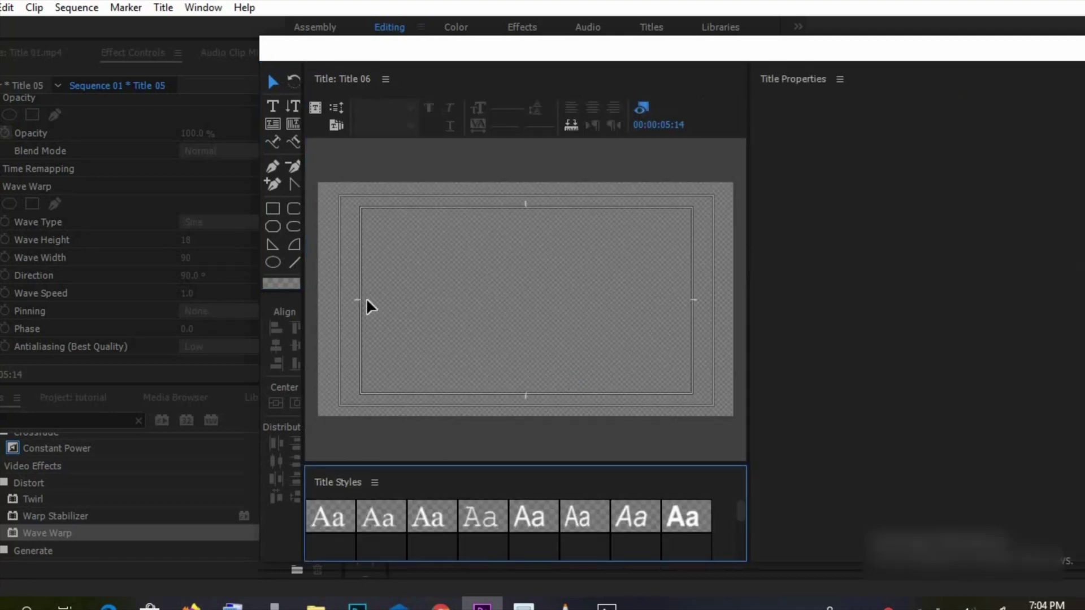
{"action": "left_click", "coordinate": [272, 209]}
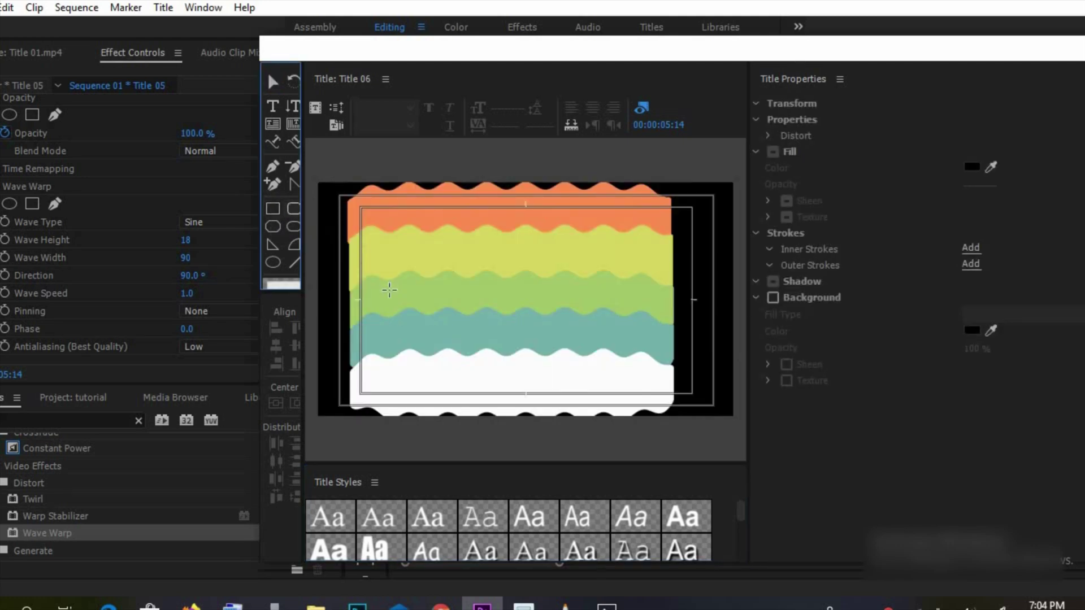
{"action": "mouse_move", "coordinate": [339, 318]}
{"action": "left_mouse_down"}
{"action": "mouse_move", "coordinate": [399, 322]}
{"action": "mouse_move", "coordinate": [653, 411]}
{"action": "mouse_move", "coordinate": [729, 414]}
{"action": "mouse_move", "coordinate": [735, 429]}
{"action": "left_mouse_up"}
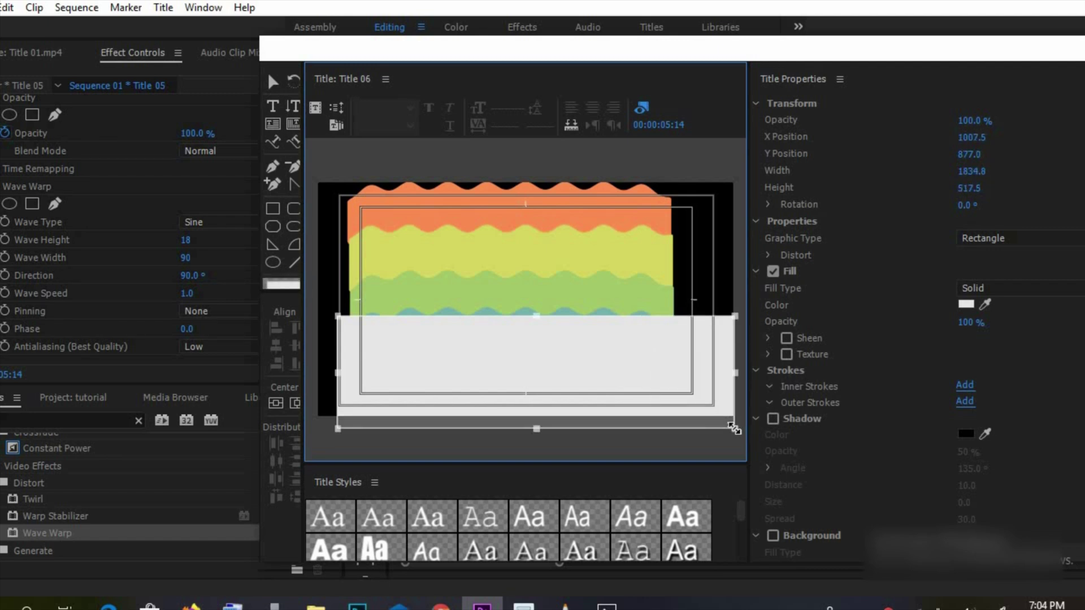
Step: Fill the rectangle with pure white (FFFFFF) and close the title editor
{"action": "left_click", "coordinate": [967, 305]}
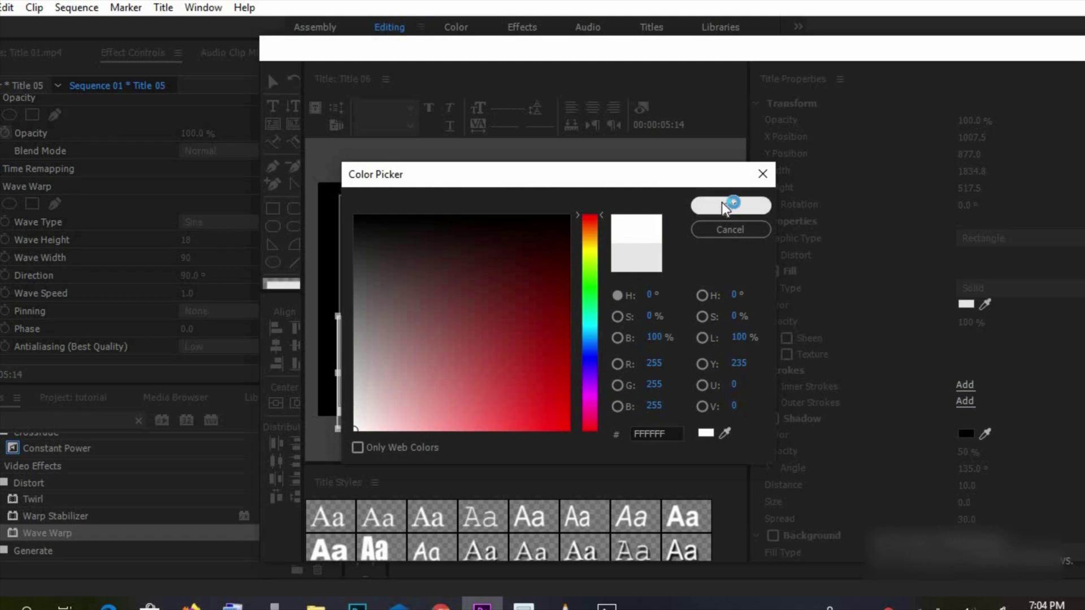
{"action": "left_click", "coordinate": [720, 202]}
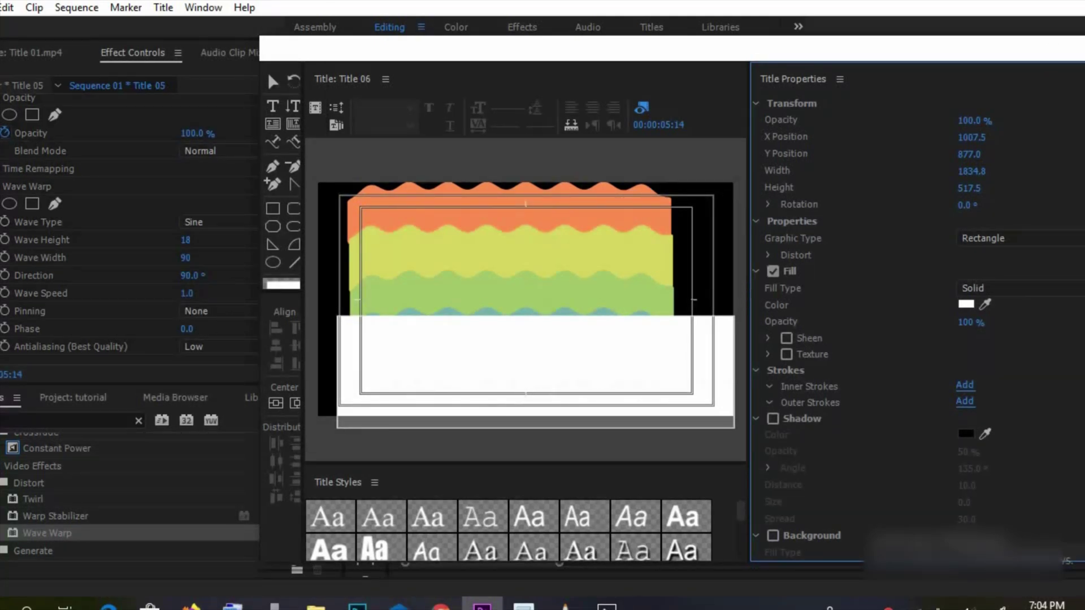
{"action": "key", "text": "ctrl+w"}
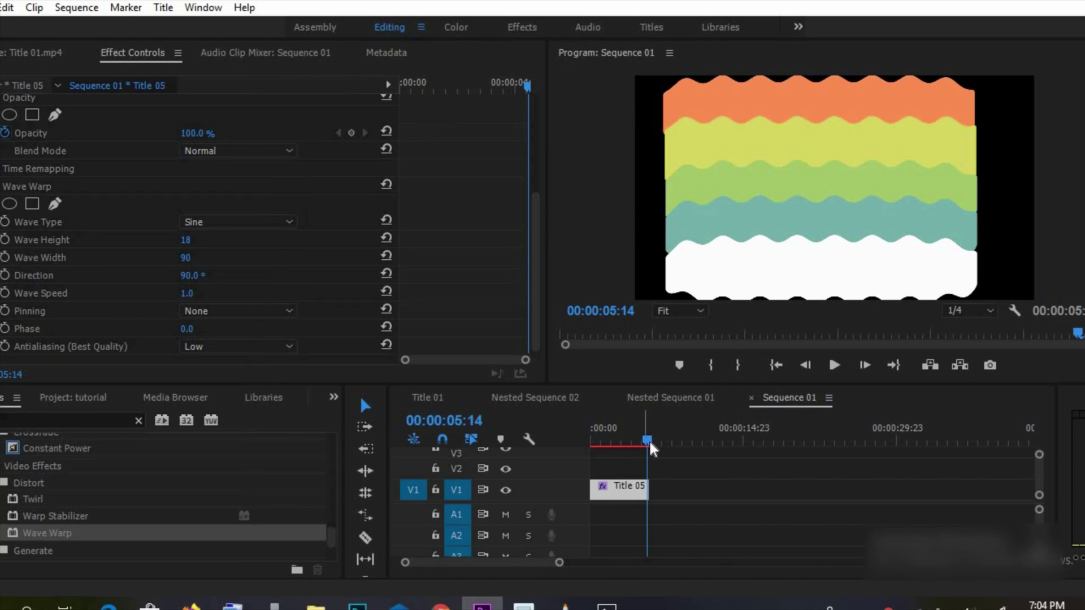
Step: Add the white rectangle title at the start of the sequence, arranging it on V1 beneath the Title 05 clip on V2
{"action": "left_click_drag", "start_coordinate": [631, 437], "coordinate": [578, 430]}
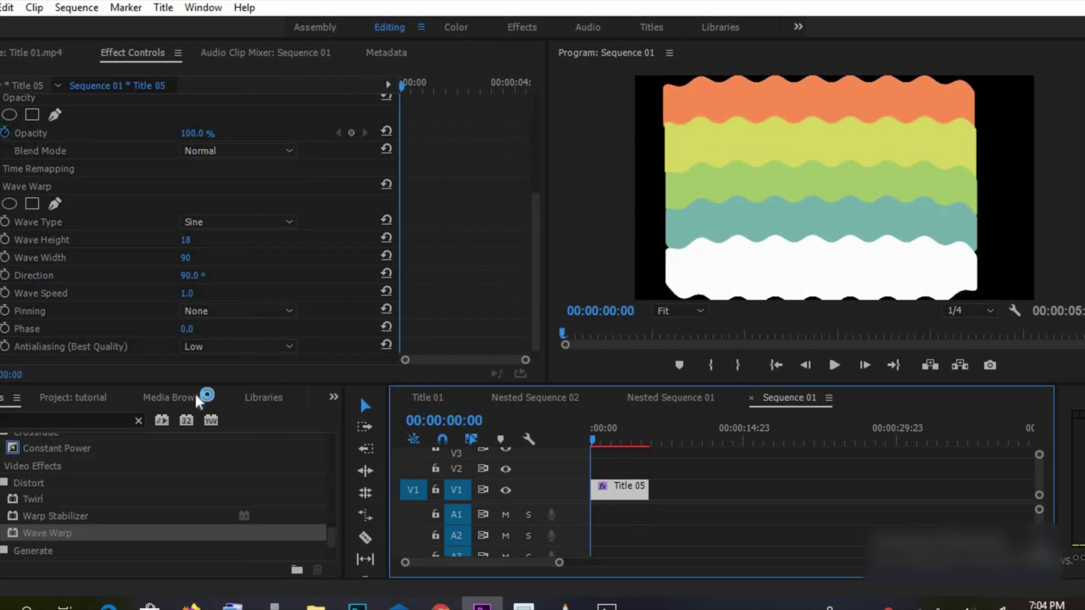
{"action": "left_click", "coordinate": [97, 389]}
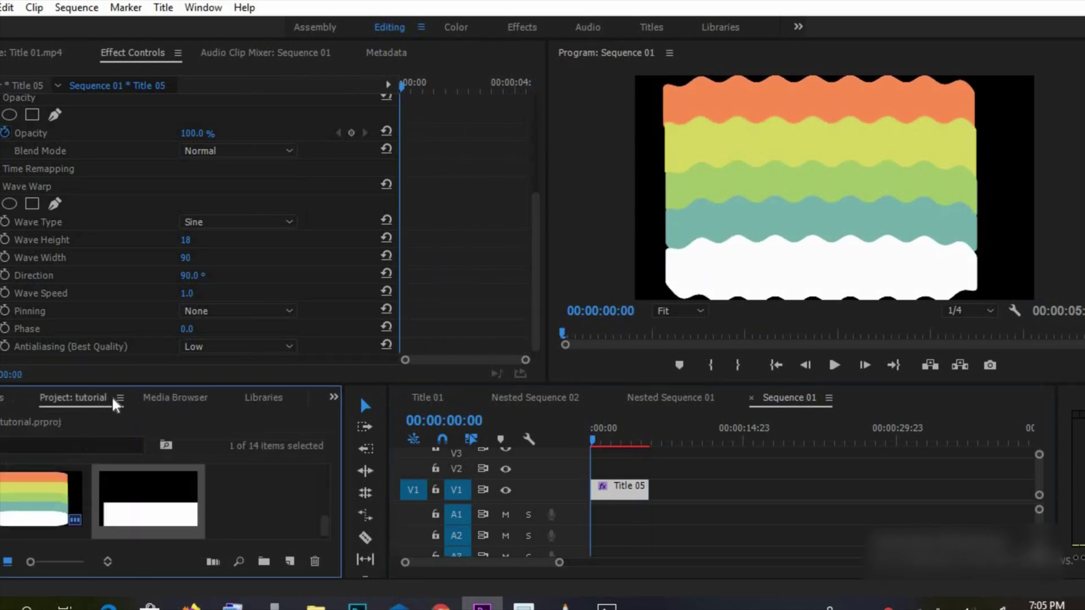
{"action": "left_click_drag", "start_coordinate": [481, 493], "coordinate": [648, 466]}
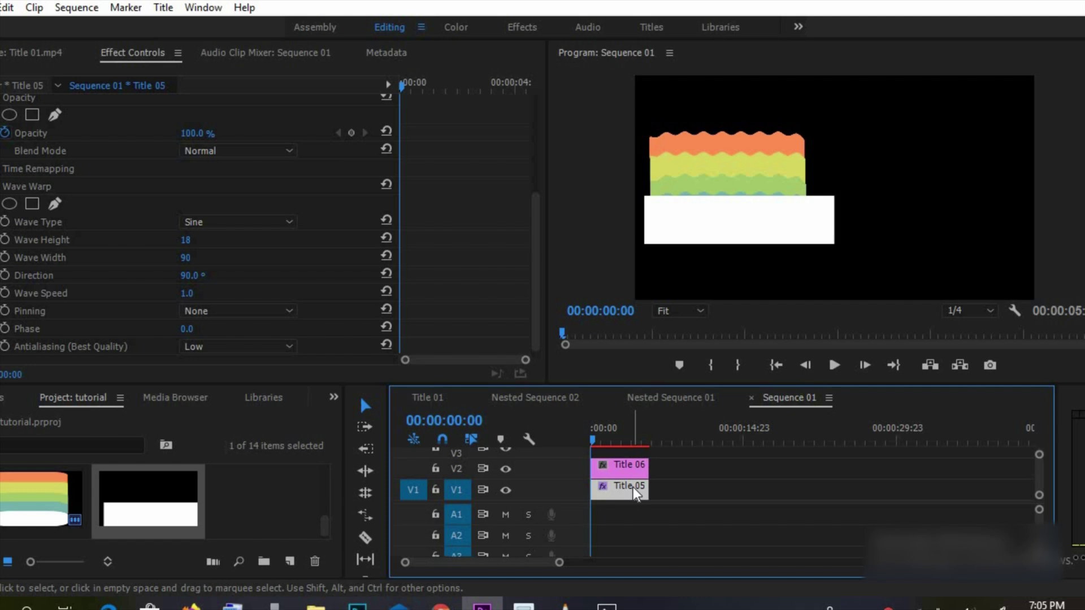
{"action": "mouse_move", "coordinate": [632, 487]}
{"action": "left_mouse_down"}
{"action": "mouse_move", "coordinate": [632, 452]}
{"action": "mouse_move", "coordinate": [632, 476]}
{"action": "mouse_move", "coordinate": [622, 452]}
{"action": "left_mouse_up"}
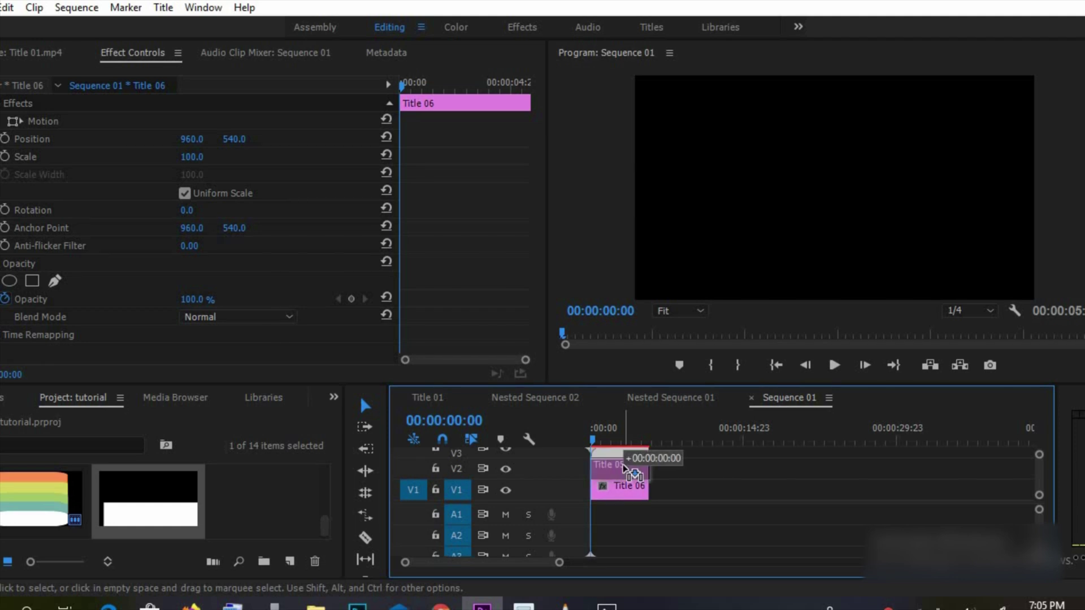
Step: Apply Wave Warp to the Title 06 clip on V1 and preview the waves from the start
{"action": "left_click", "coordinate": [9, 397]}
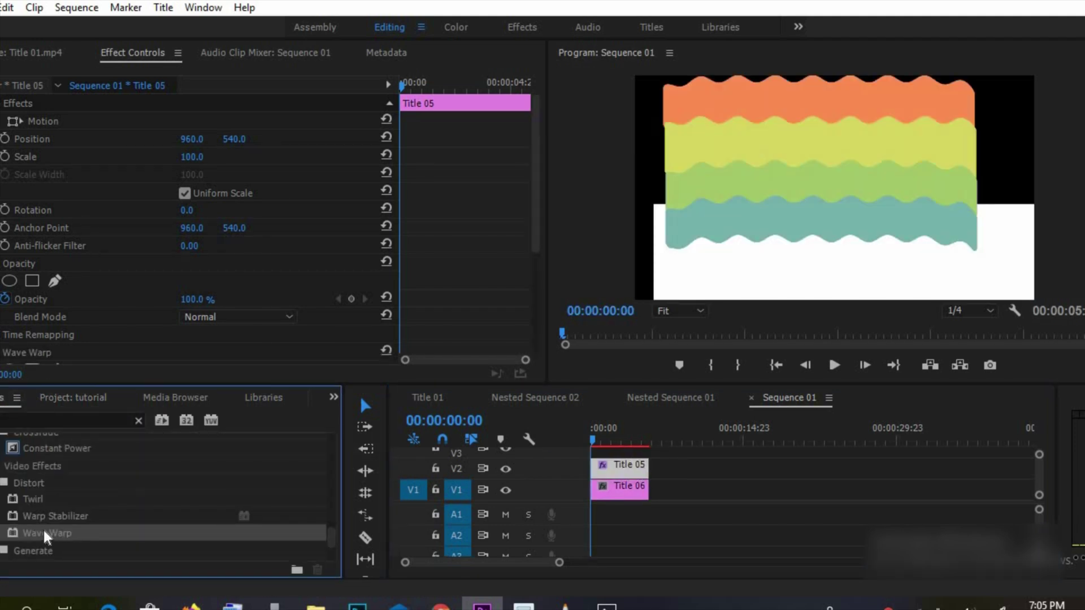
{"action": "left_click_drag", "start_coordinate": [44, 531], "coordinate": [622, 486]}
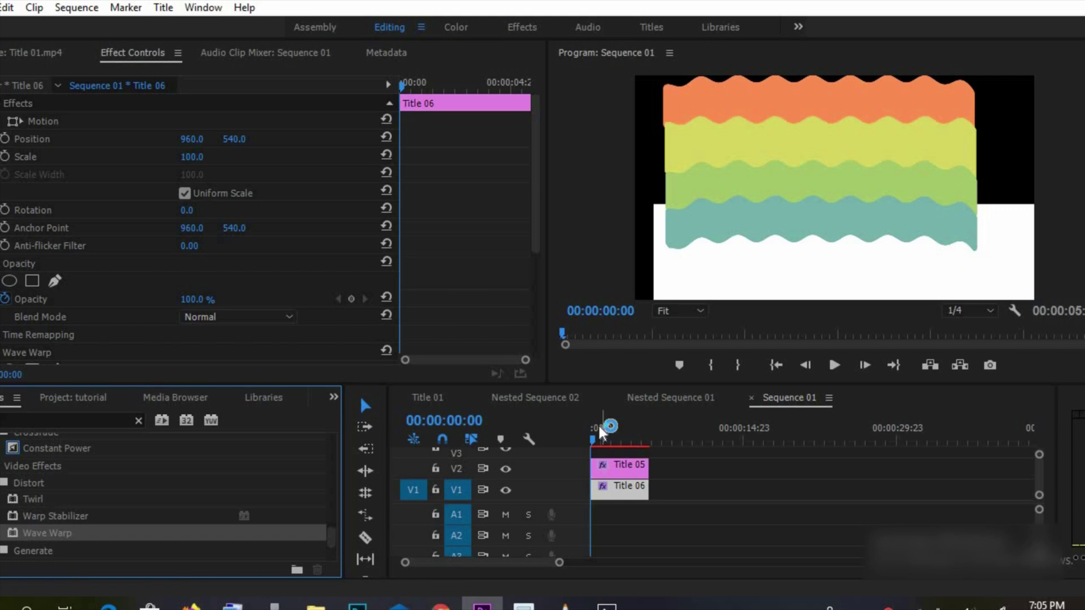
{"action": "left_click", "coordinate": [619, 428]}
{"action": "left_click_drag", "start_coordinate": [606, 426], "coordinate": [585, 423]}
{"action": "key", "text": "space"}
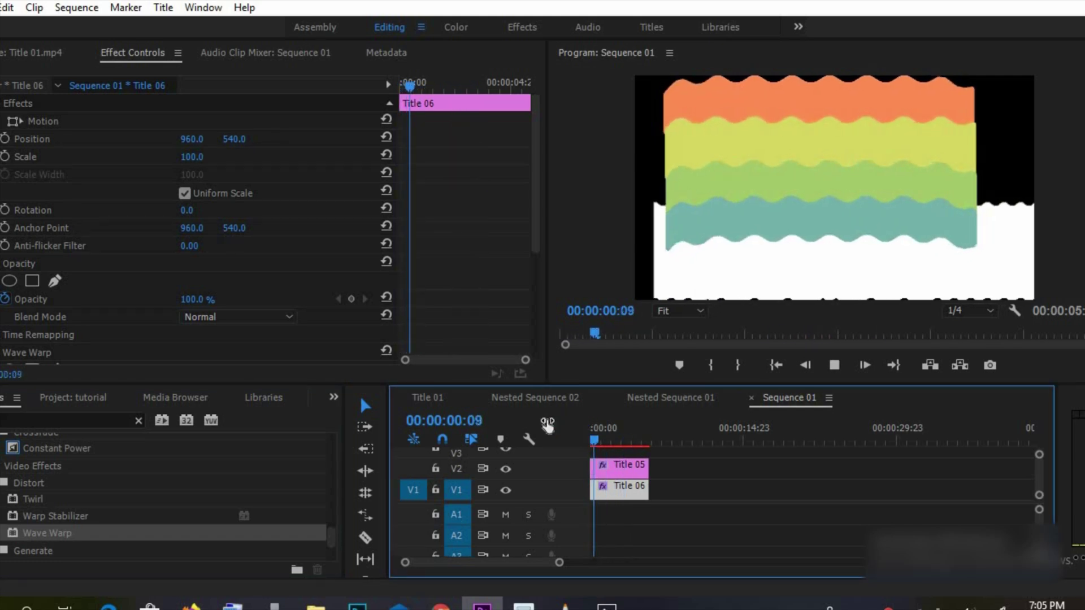
{"action": "key", "text": "space"}
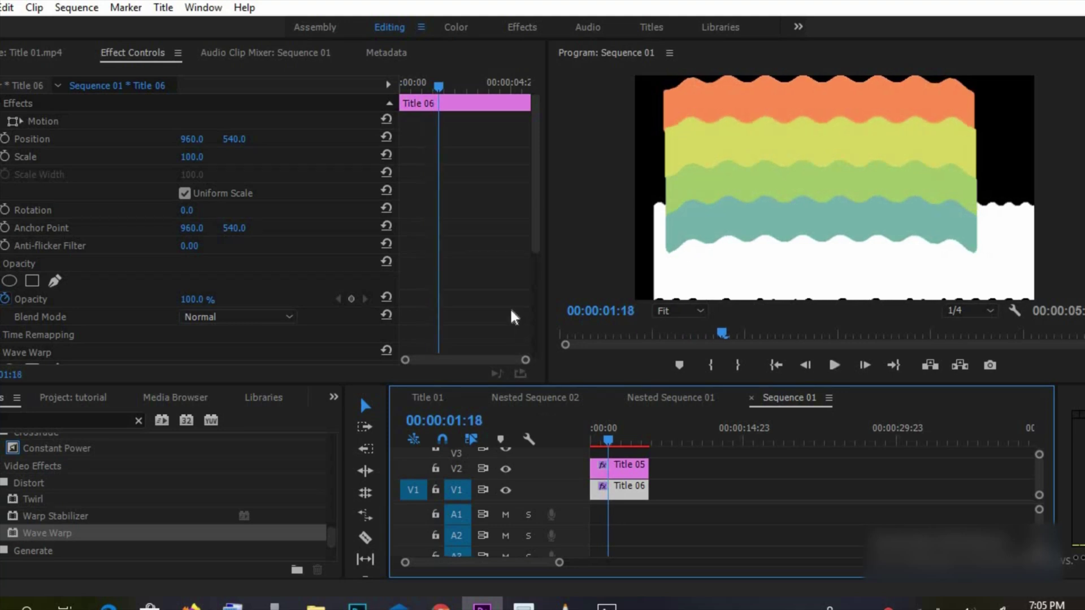
Step: Copy the Title 05 clip and paste its Wave Warp attributes onto the Title 06 clip
{"action": "left_click_drag", "start_coordinate": [533, 179], "coordinate": [535, 291]}
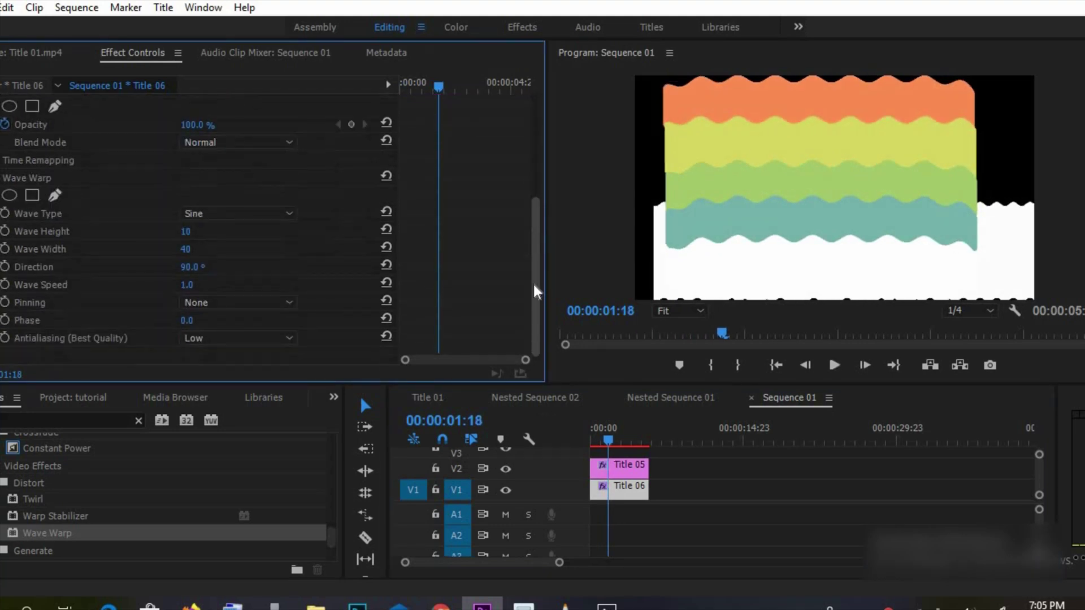
{"action": "left_click", "coordinate": [633, 462]}
{"action": "right_click", "coordinate": [633, 462]}
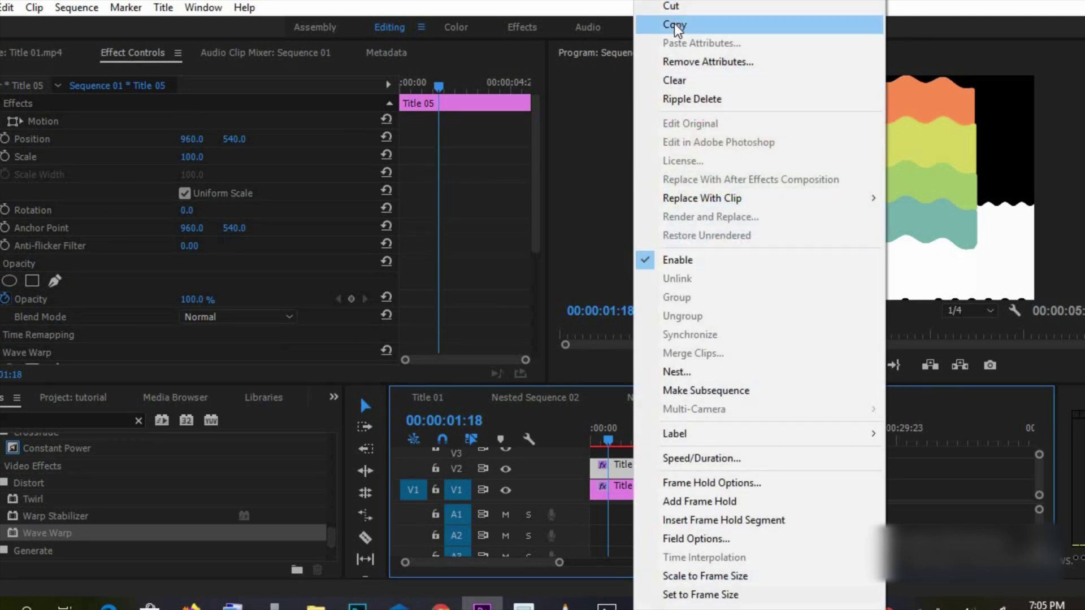
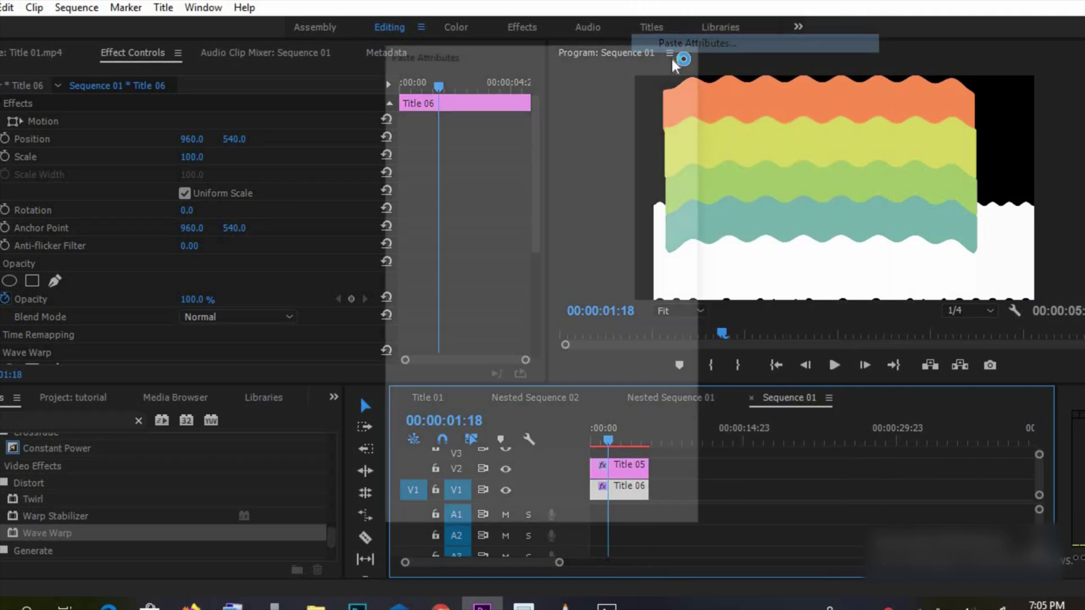
{"action": "left_click", "coordinate": [440, 195]}
{"action": "left_click", "coordinate": [591, 512]}
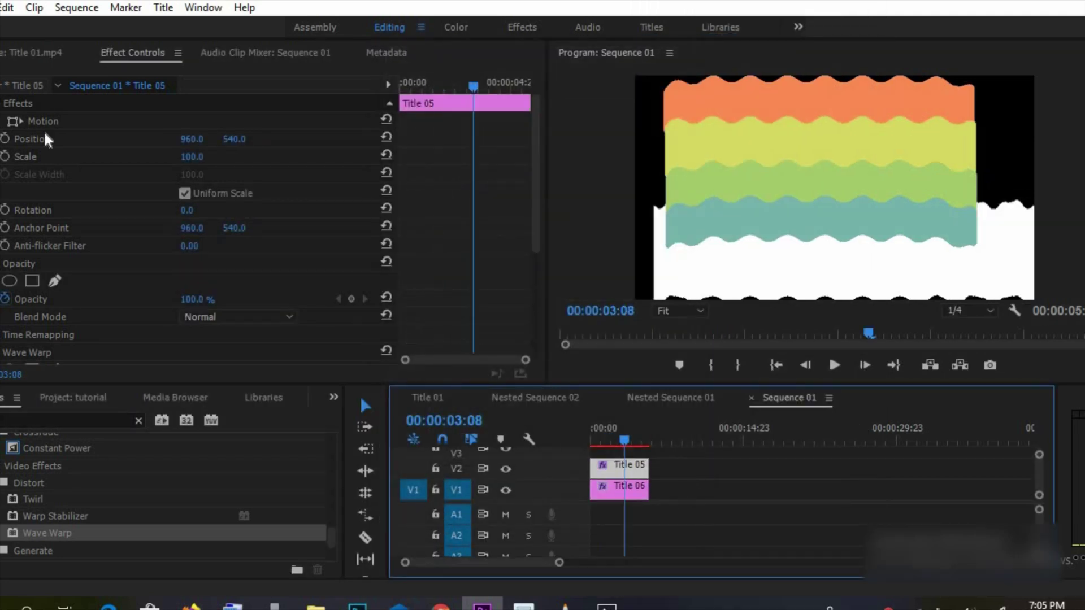
Step: Keyframe Title 05's Position at 00:00:03:08 with a vertical value of 1650 and hide track V1
{"action": "left_click", "coordinate": [7, 137]}
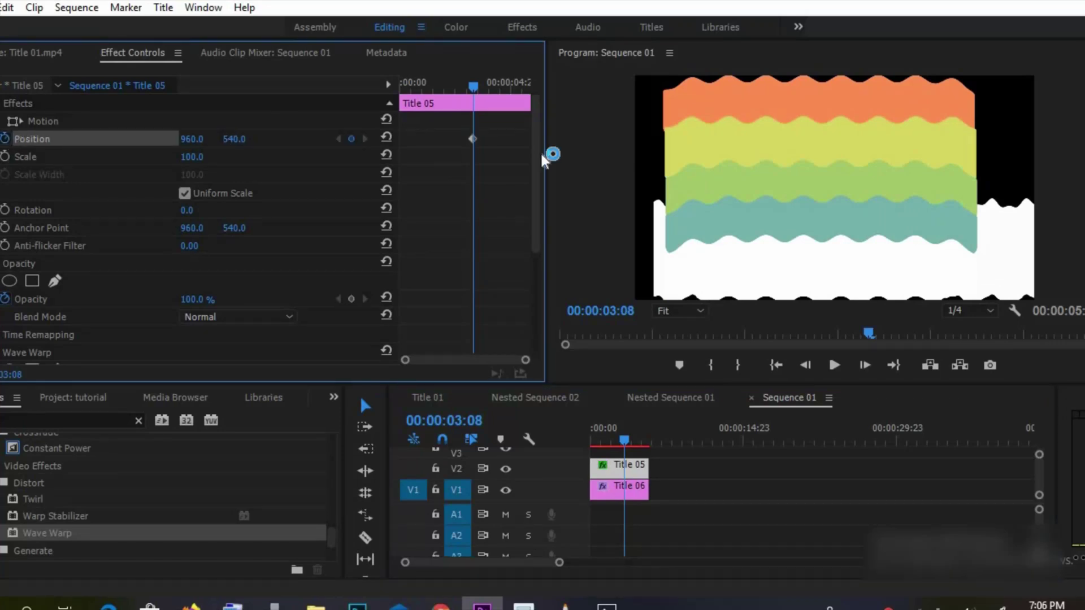
{"action": "left_click_drag", "start_coordinate": [237, 141], "coordinate": [605, 141]}
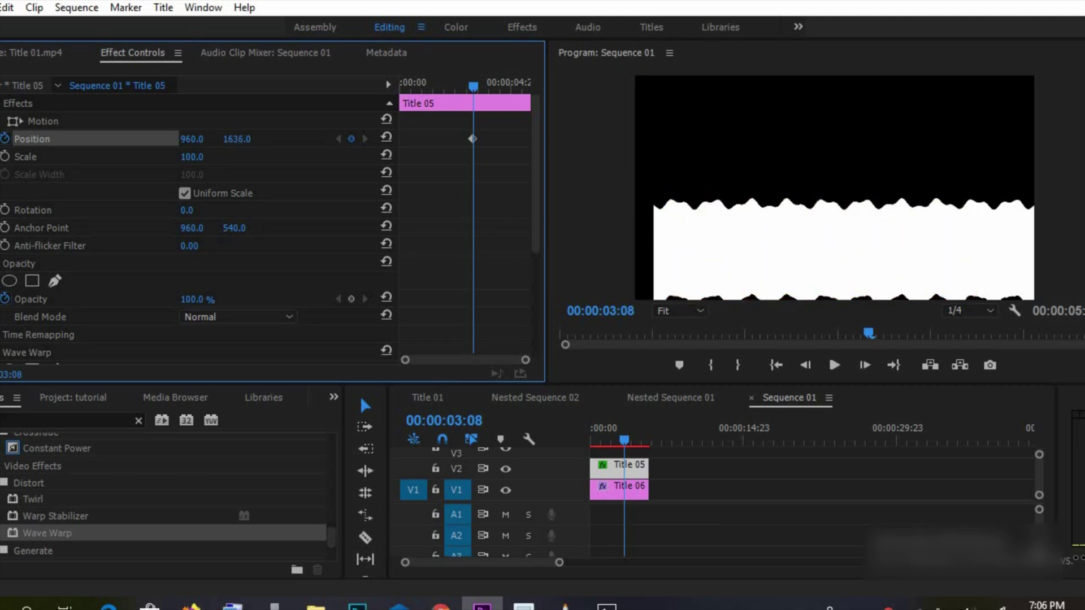
{"action": "left_click", "coordinate": [506, 490]}
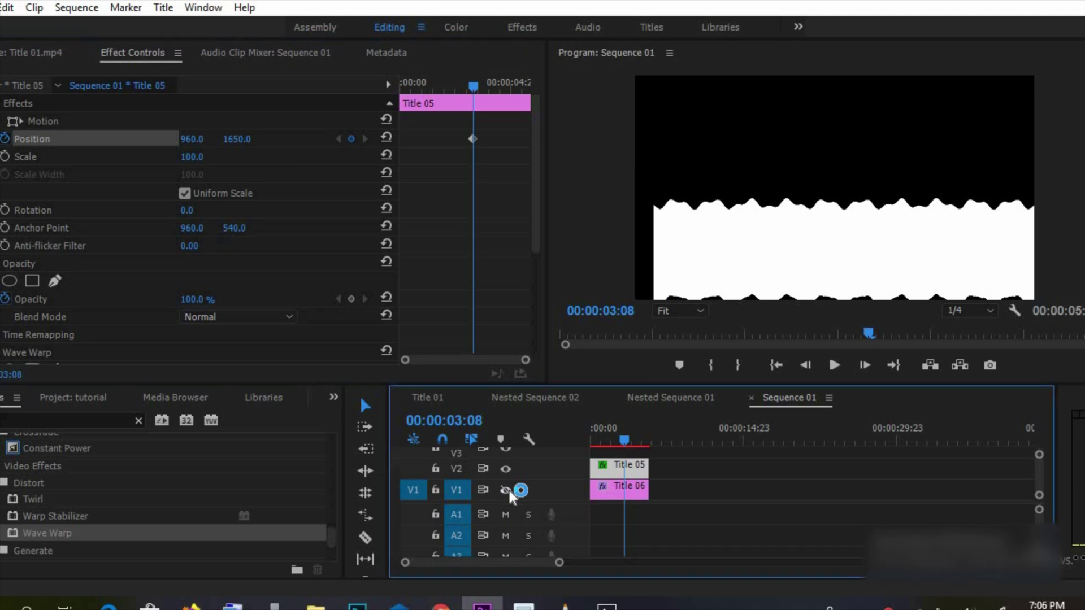
Step: Move Title 05's Position keyframe to the clip's start and add one at 00:00:05:16 with a vertical value of -125
{"action": "left_click", "coordinate": [599, 439]}
{"action": "left_click_drag", "start_coordinate": [609, 438], "coordinate": [595, 441]}
{"action": "left_click", "coordinate": [413, 136]}
{"action": "left_click_drag", "start_coordinate": [412, 133], "coordinate": [415, 82]}
{"action": "left_click_drag", "start_coordinate": [510, 85], "coordinate": [525, 85]}
{"action": "left_click_drag", "start_coordinate": [245, 145], "coordinate": [152, 145]}
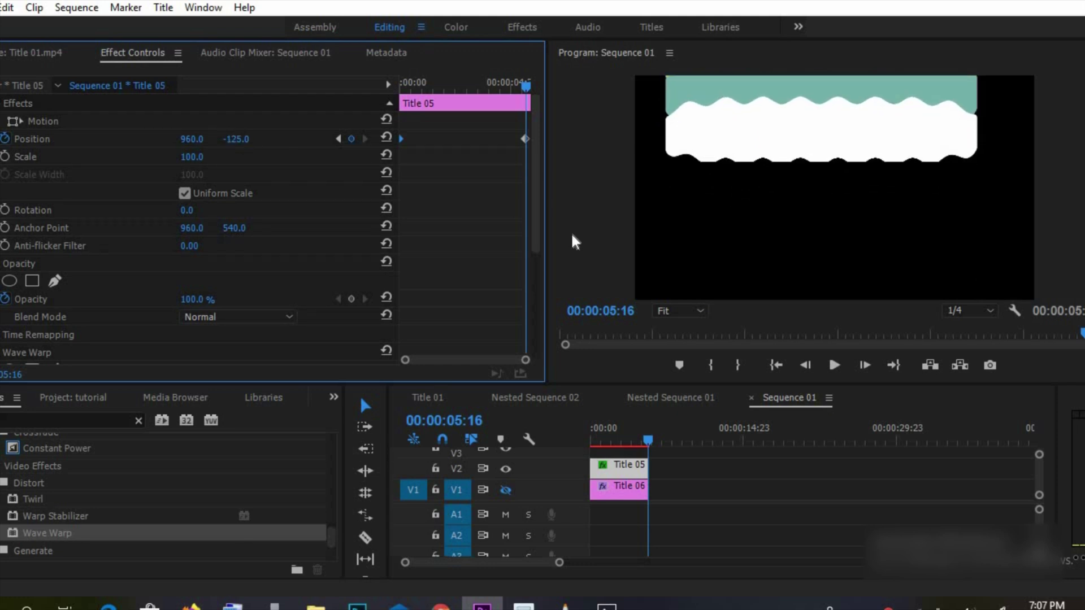
Step: Show track V1, hide track V2 and place the playhead at 00:00:01:16
{"action": "left_click", "coordinate": [506, 489]}
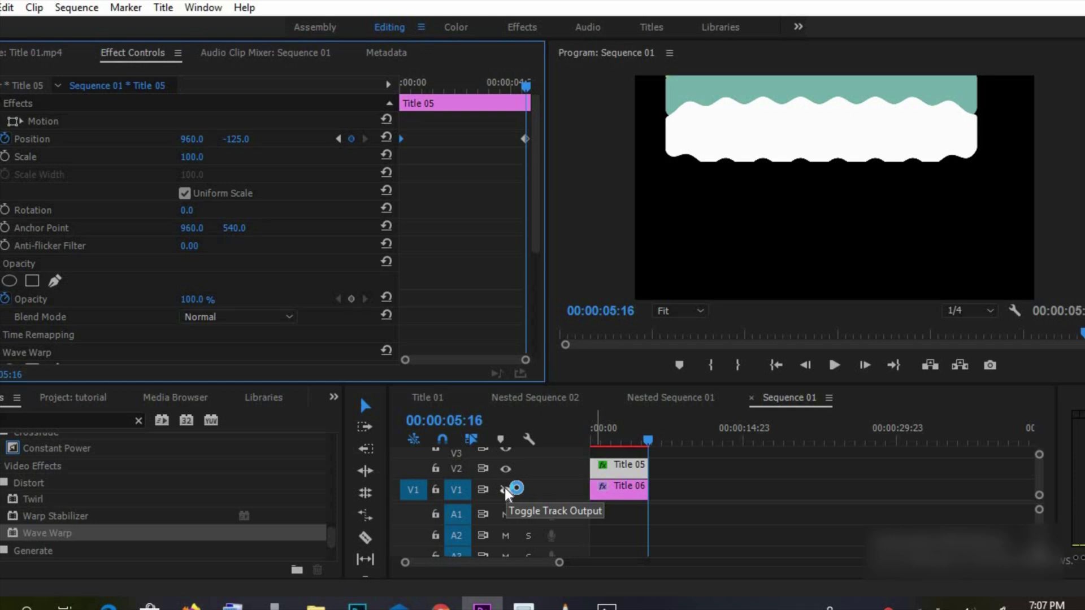
{"action": "left_click", "coordinate": [505, 469]}
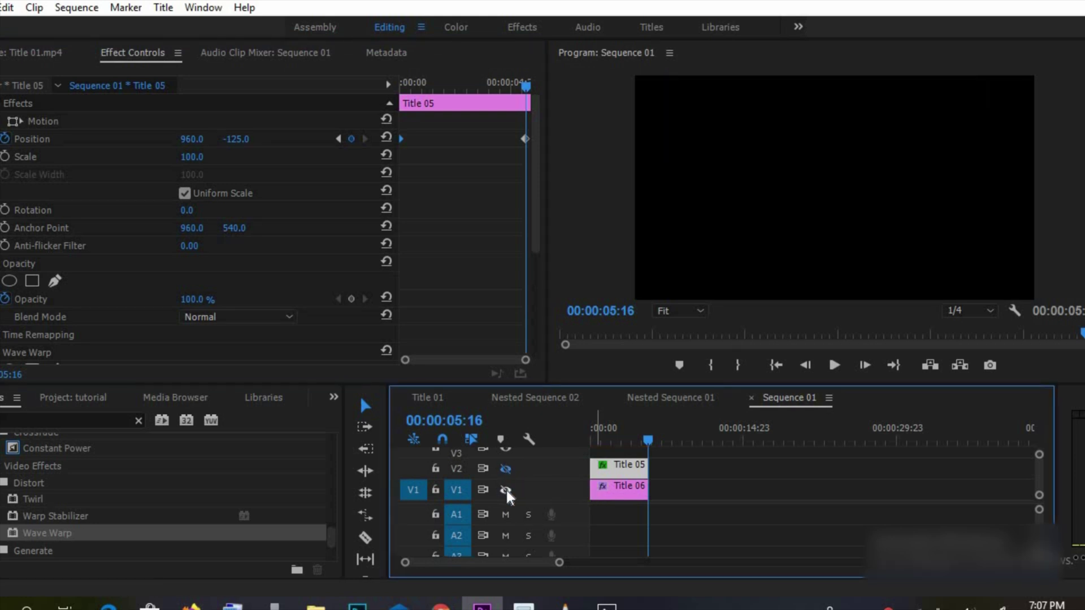
{"action": "left_click", "coordinate": [506, 489]}
{"action": "left_click_drag", "start_coordinate": [649, 439], "coordinate": [608, 432]}
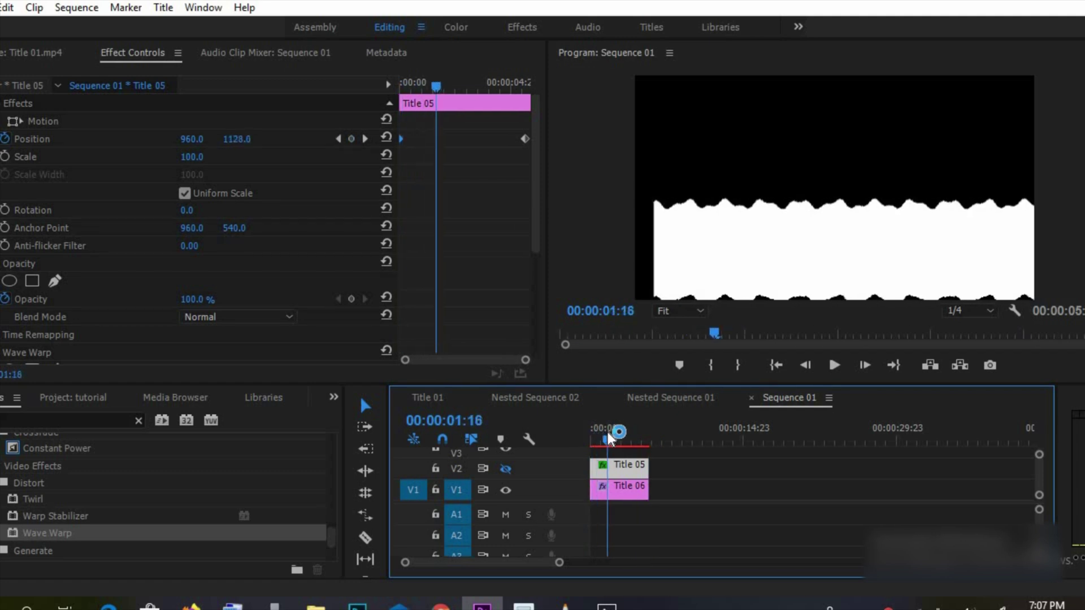
Step: Delete the Wave Warp with height 10 and width 40 from the Title 06 clip
{"action": "left_click", "coordinate": [628, 485]}
{"action": "left_click_drag", "start_coordinate": [531, 189], "coordinate": [539, 257]}
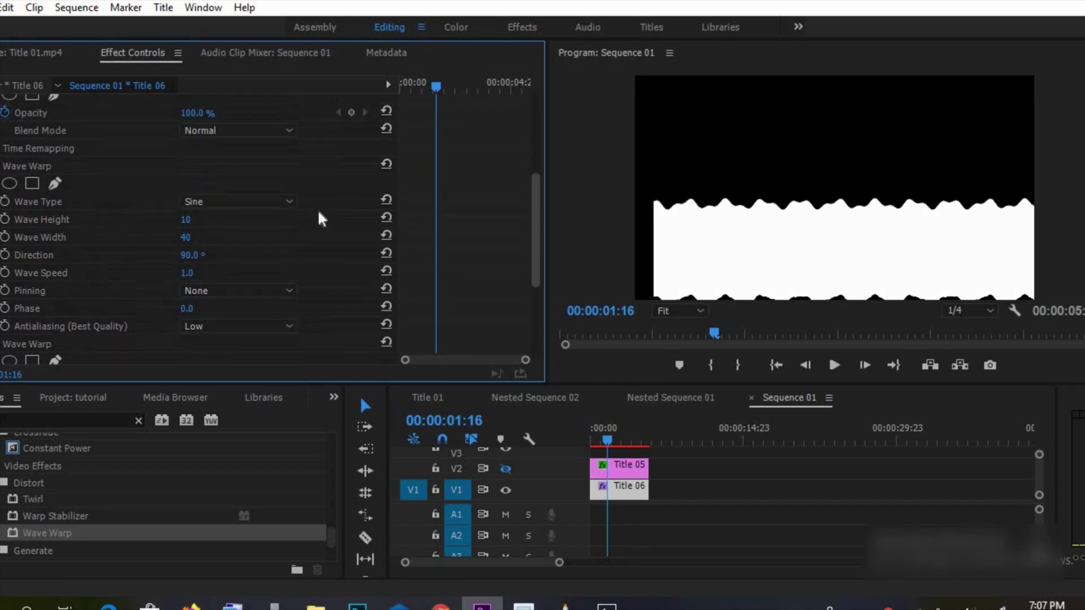
{"action": "left_click", "coordinate": [202, 167]}
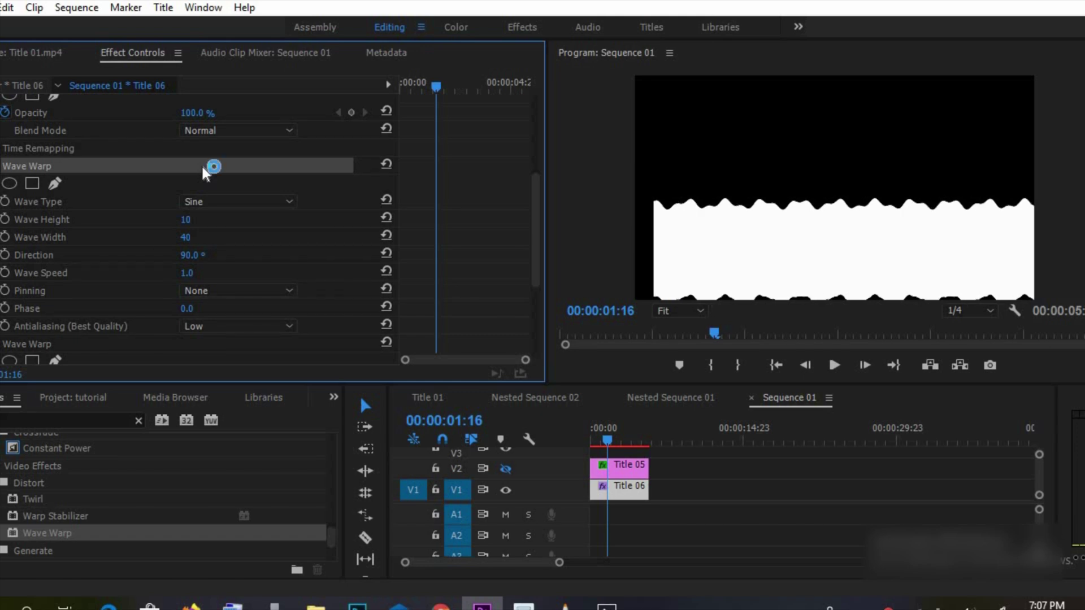
{"action": "key", "text": "Delete"}
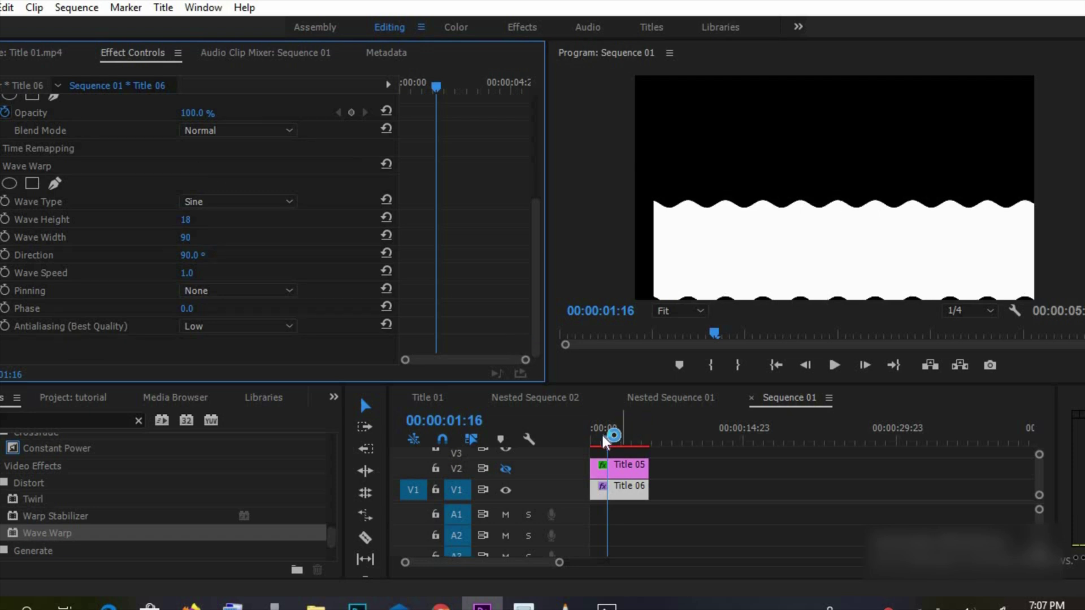
Step: Extend the white rectangle in Title 06 upward to a height of about 779, close the title and show track V2
{"action": "left_click_drag", "start_coordinate": [602, 436], "coordinate": [578, 428]}
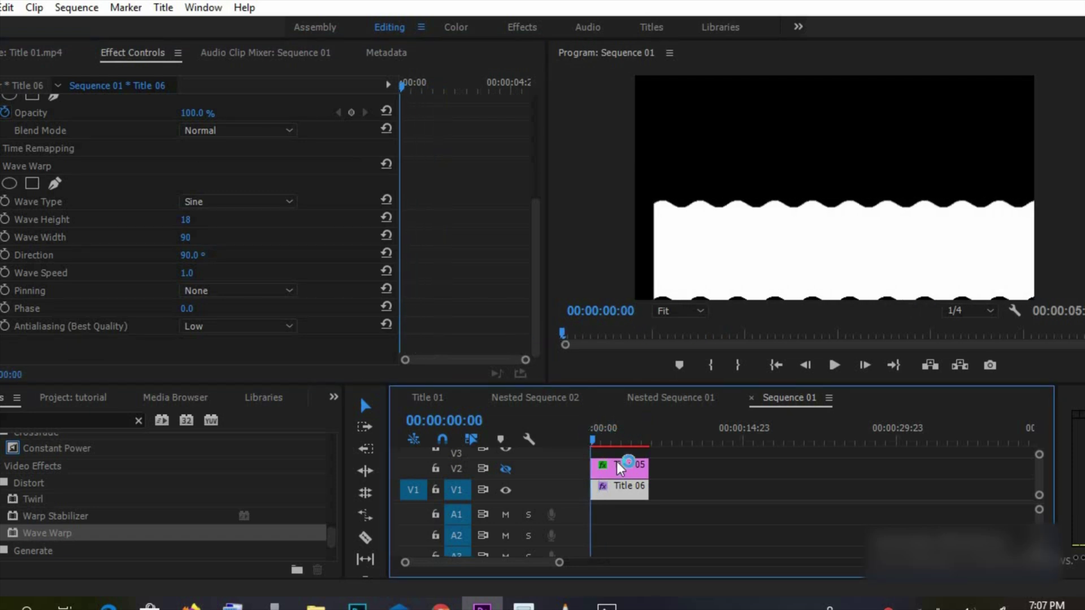
{"action": "double_click", "coordinate": [633, 489]}
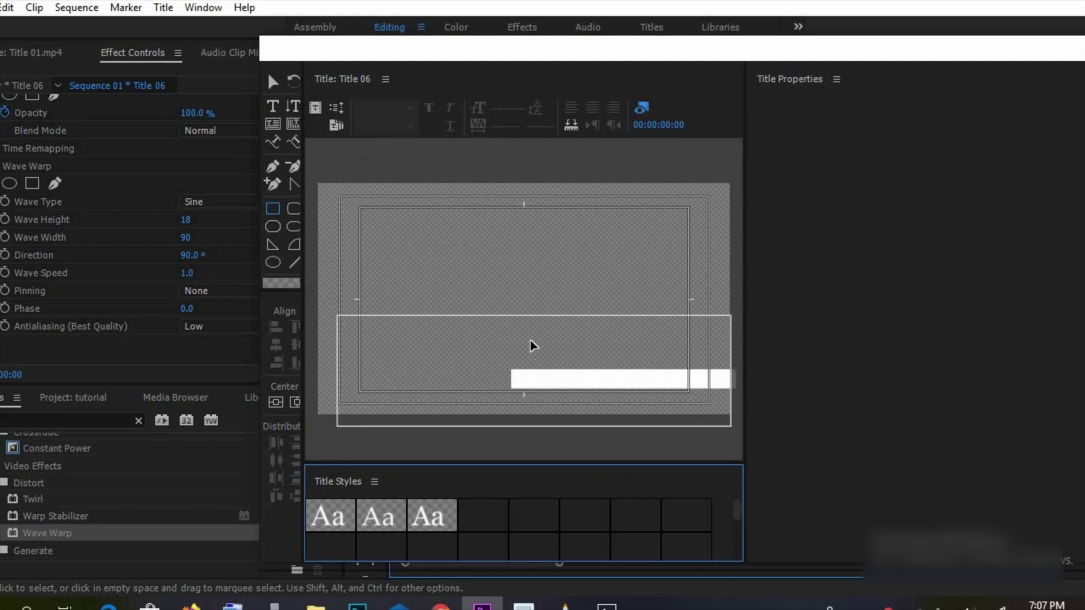
{"action": "left_click", "coordinate": [515, 326]}
{"action": "left_click_drag", "start_coordinate": [535, 318], "coordinate": [520, 258]}
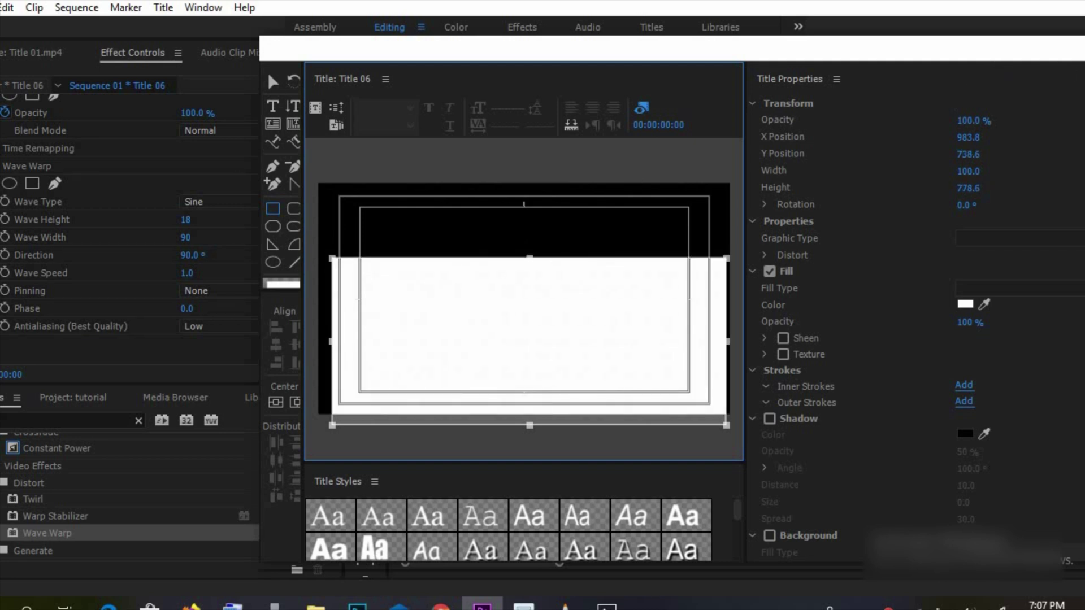
{"action": "key", "text": "ctrl+w"}
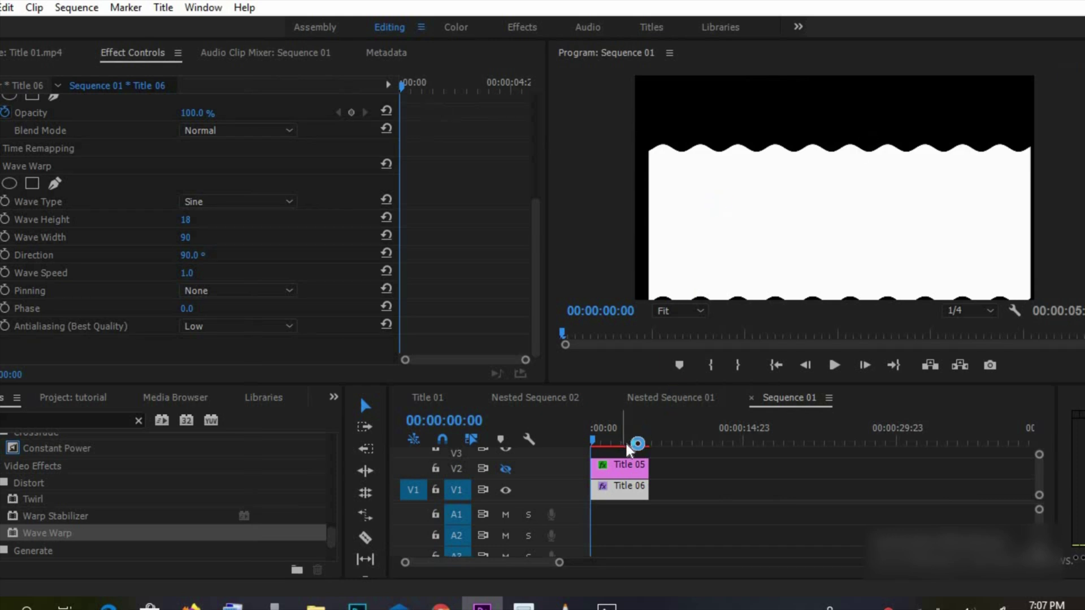
{"action": "left_click", "coordinate": [505, 468]}
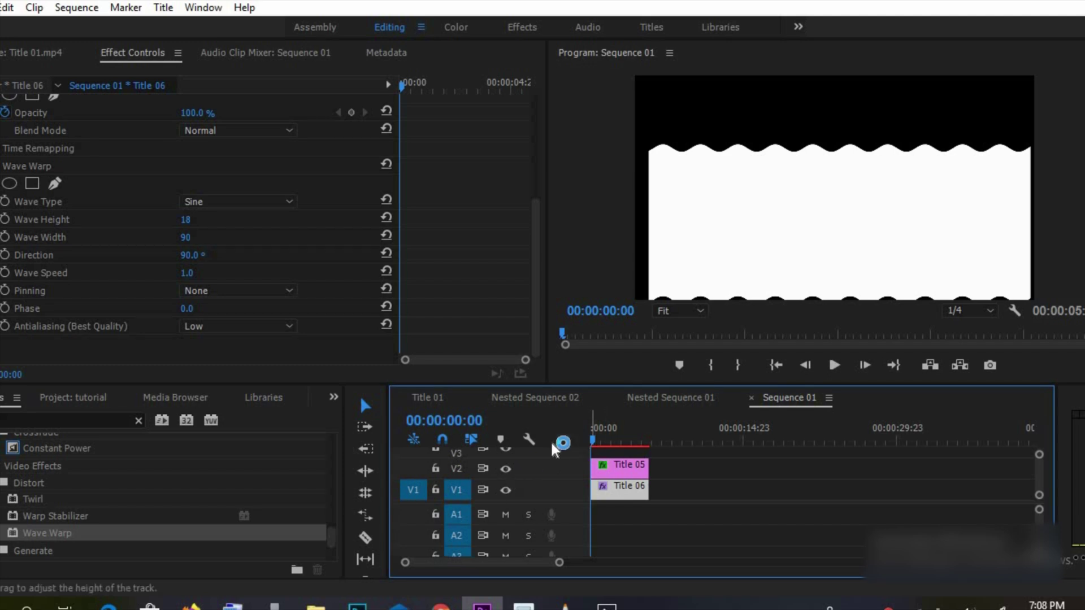
Step: Save the project and keyframe Title 06's vertical Position from 1298 at the clip's start to 542 at 00:00:05:23
{"action": "left_click_drag", "start_coordinate": [534, 317], "coordinate": [535, 143]}
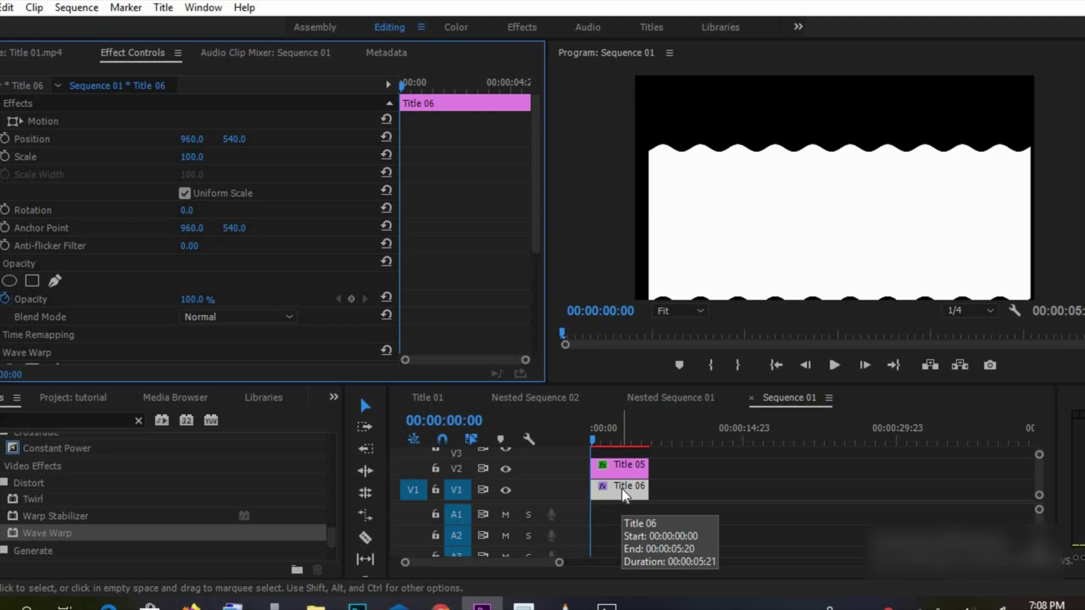
{"action": "key", "text": "ctrl+s"}
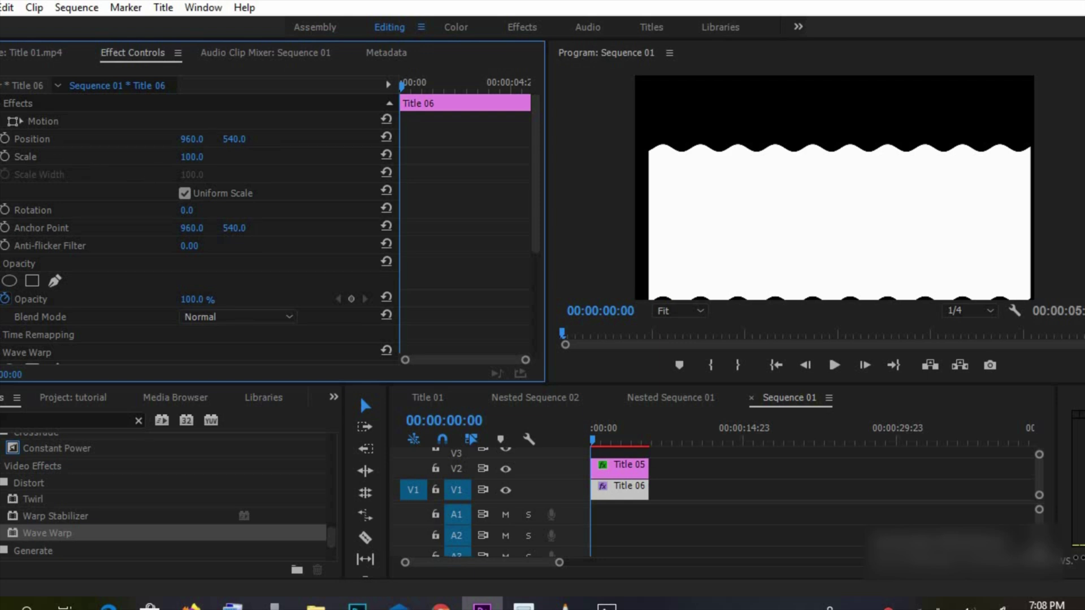
{"action": "left_click", "coordinate": [5, 138]}
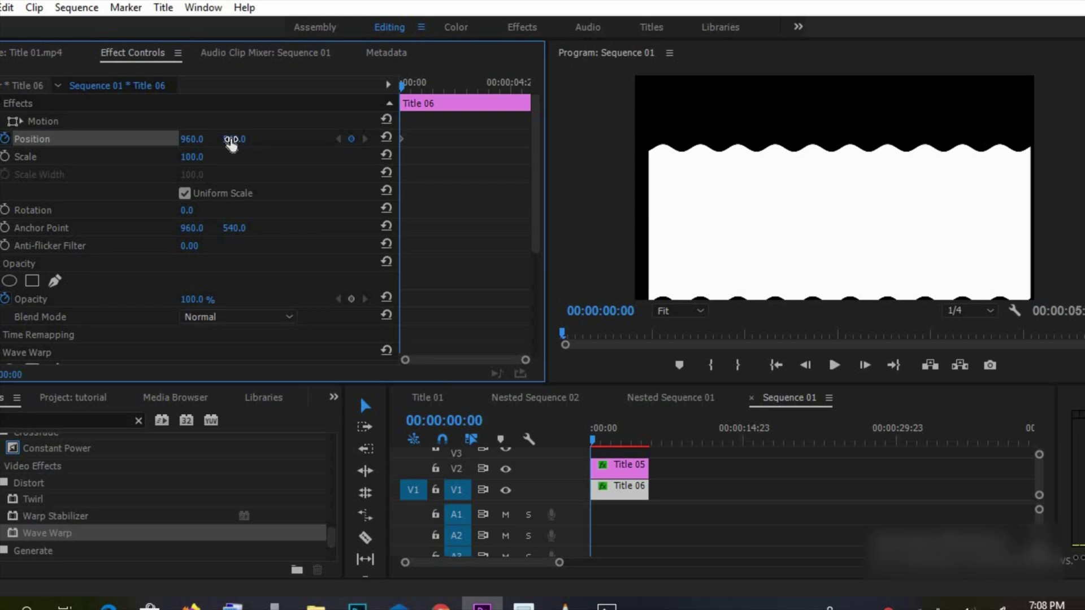
{"action": "left_click_drag", "start_coordinate": [234, 139], "coordinate": [349, 138]}
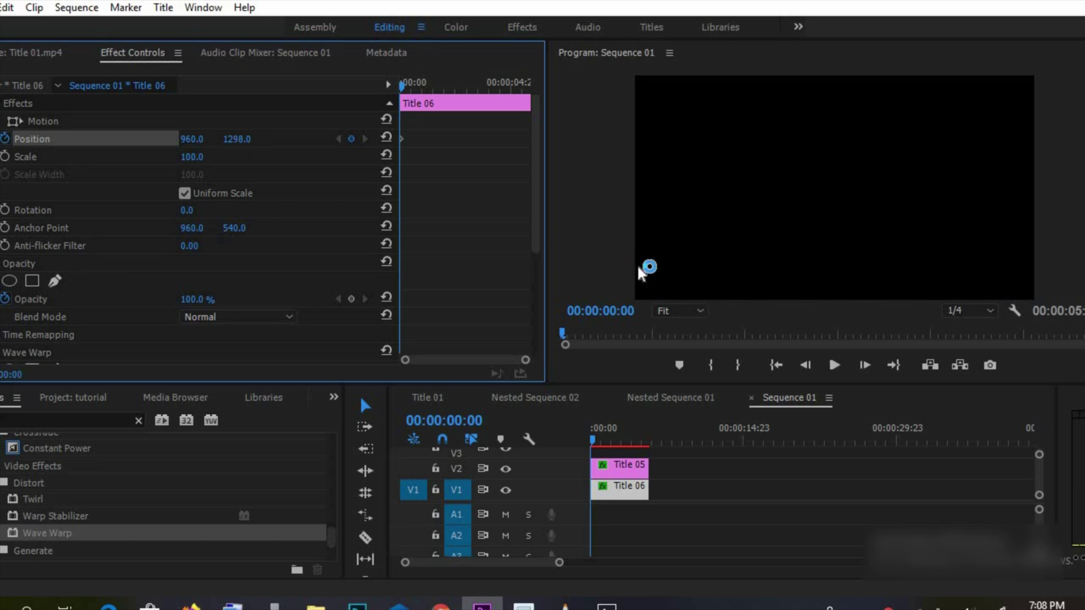
{"action": "left_click_drag", "start_coordinate": [595, 431], "coordinate": [650, 428]}
{"action": "left_click_drag", "start_coordinate": [237, 139], "coordinate": [0, 139]}
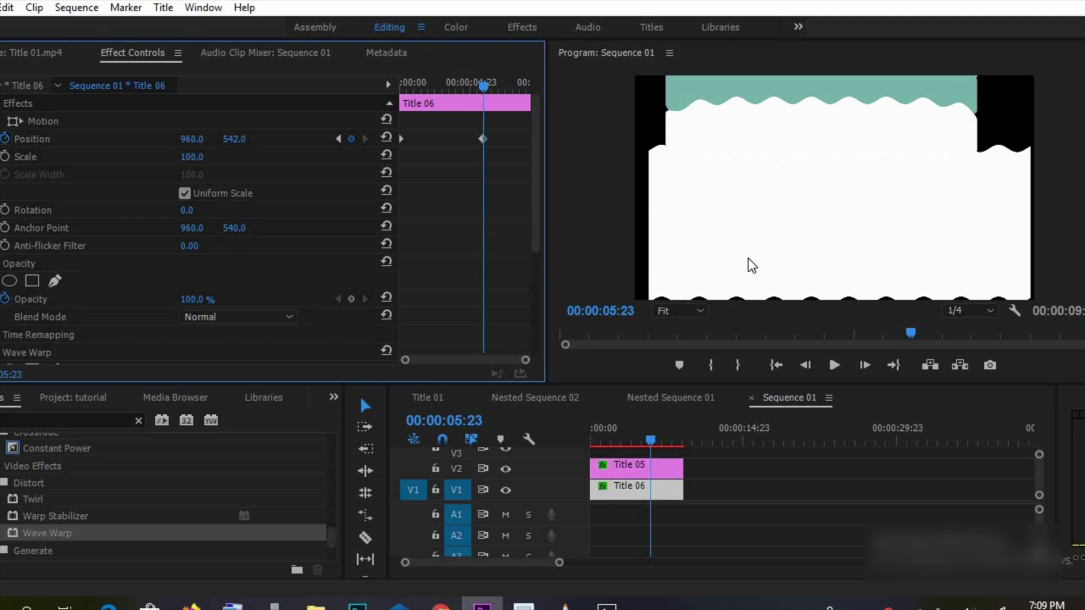
Step: Delay Title 06's first Position keyframe and trim the start of the clip to meet it
{"action": "mouse_move", "coordinate": [661, 438]}
{"action": "left_mouse_down"}
{"action": "mouse_move", "coordinate": [620, 438]}
{"action": "mouse_move", "coordinate": [652, 439]}
{"action": "left_mouse_up"}
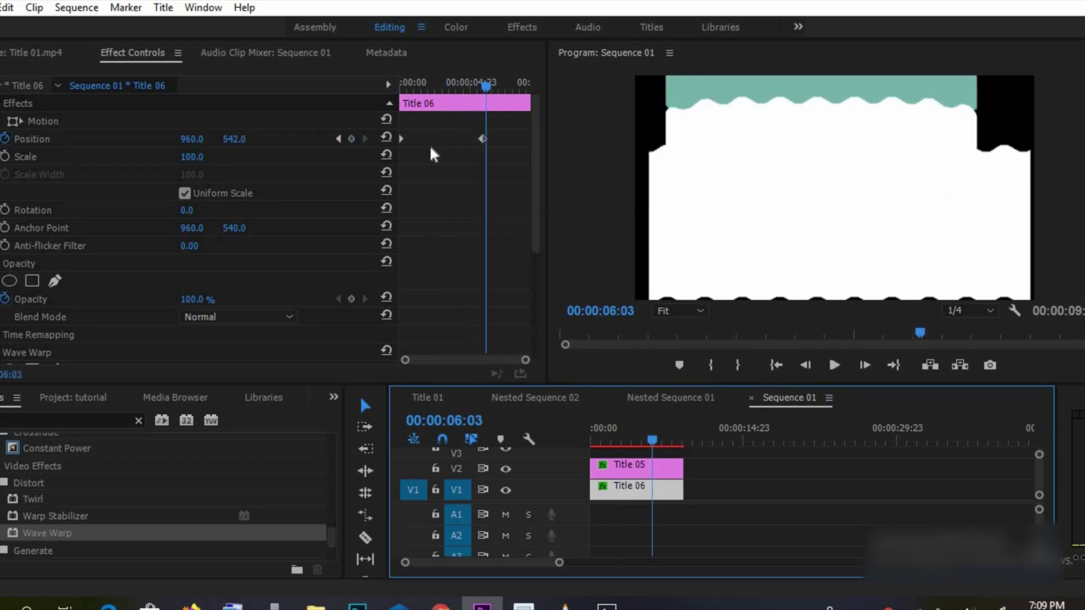
{"action": "left_click_drag", "start_coordinate": [399, 137], "coordinate": [437, 138]}
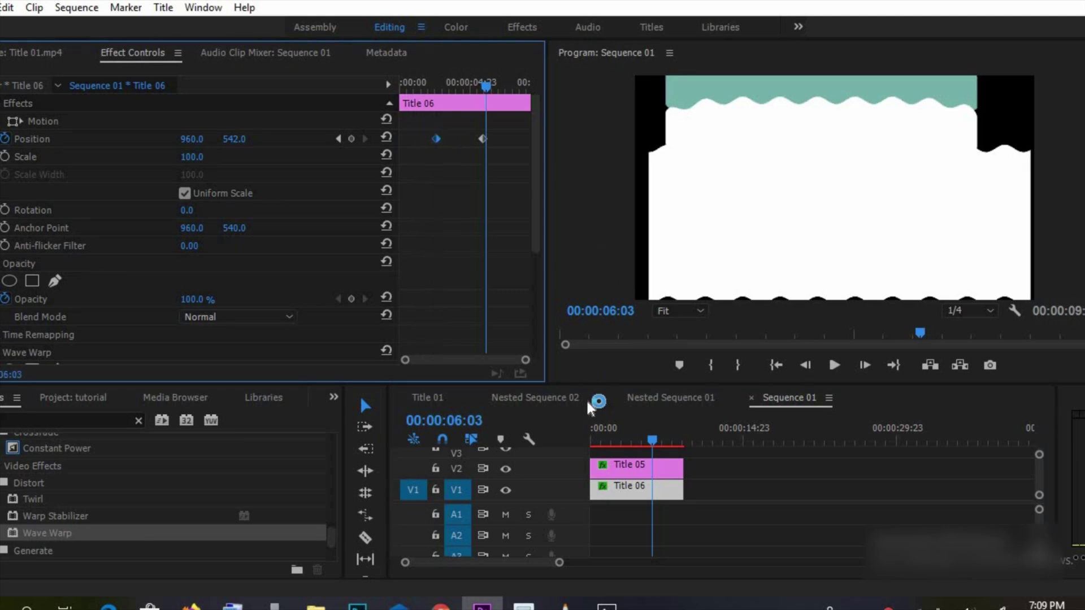
{"action": "left_click_drag", "start_coordinate": [595, 493], "coordinate": [619, 493]}
Step: Play the sequence from the start to check the timing of the white wave against the colored bands
{"action": "left_click_drag", "start_coordinate": [654, 432], "coordinate": [571, 425]}
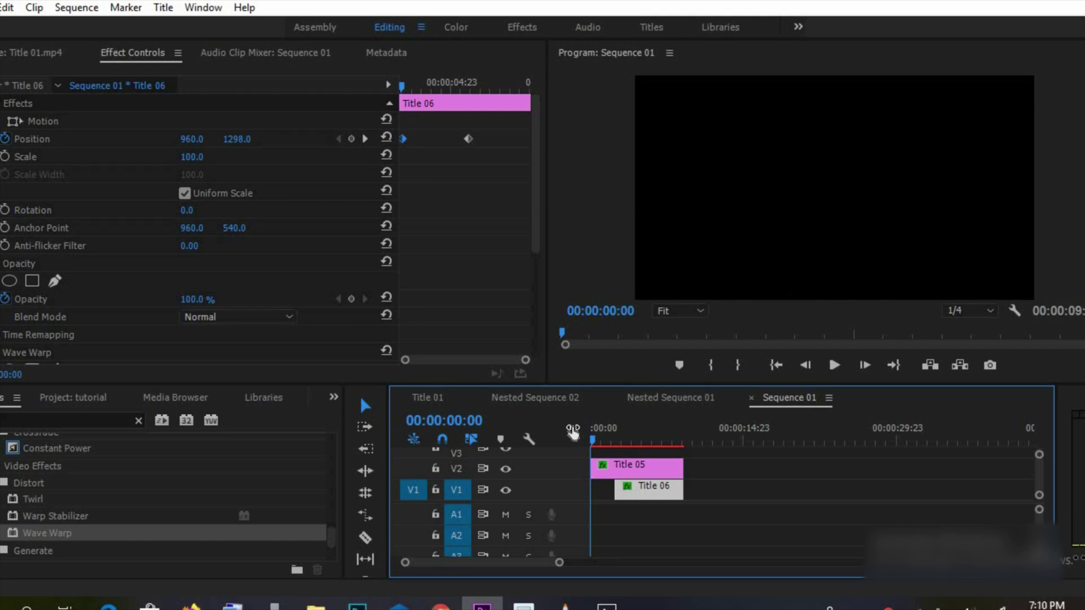
{"action": "key", "text": "space"}
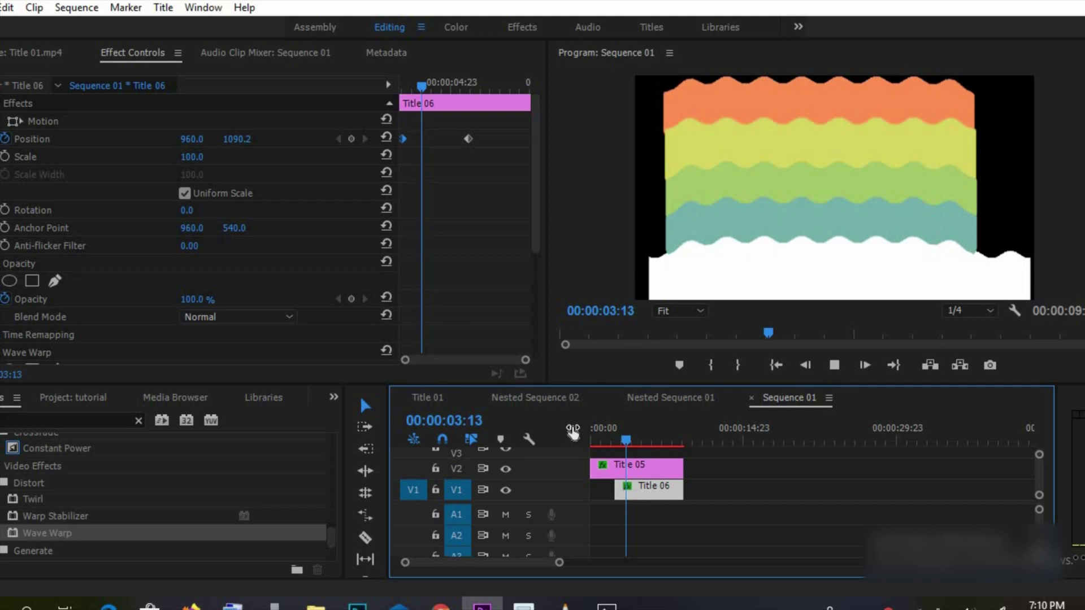
{"action": "key", "text": "space"}
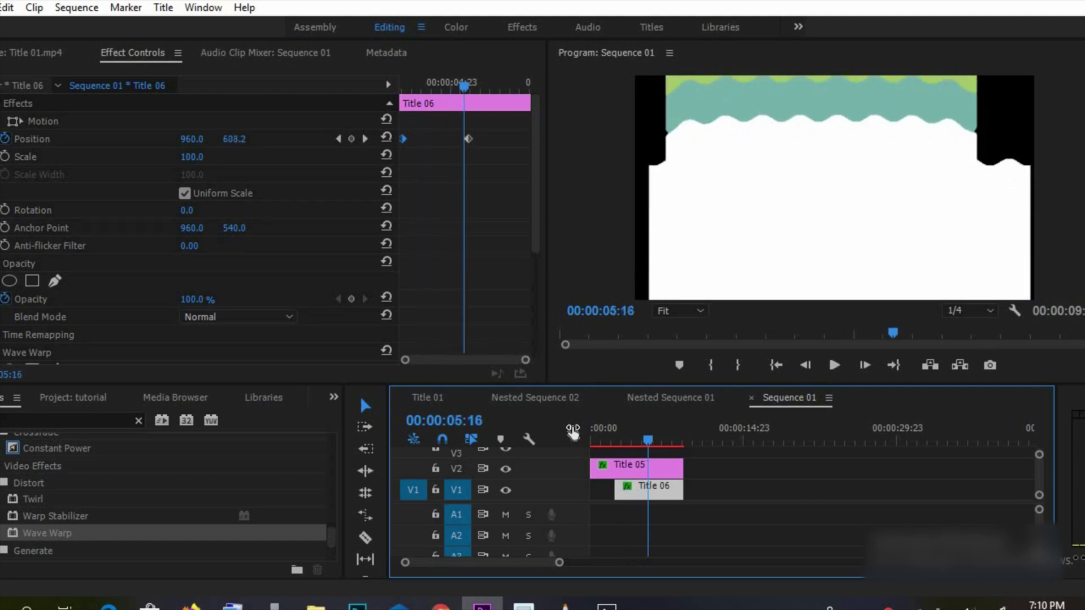
{"action": "key", "text": "space"}
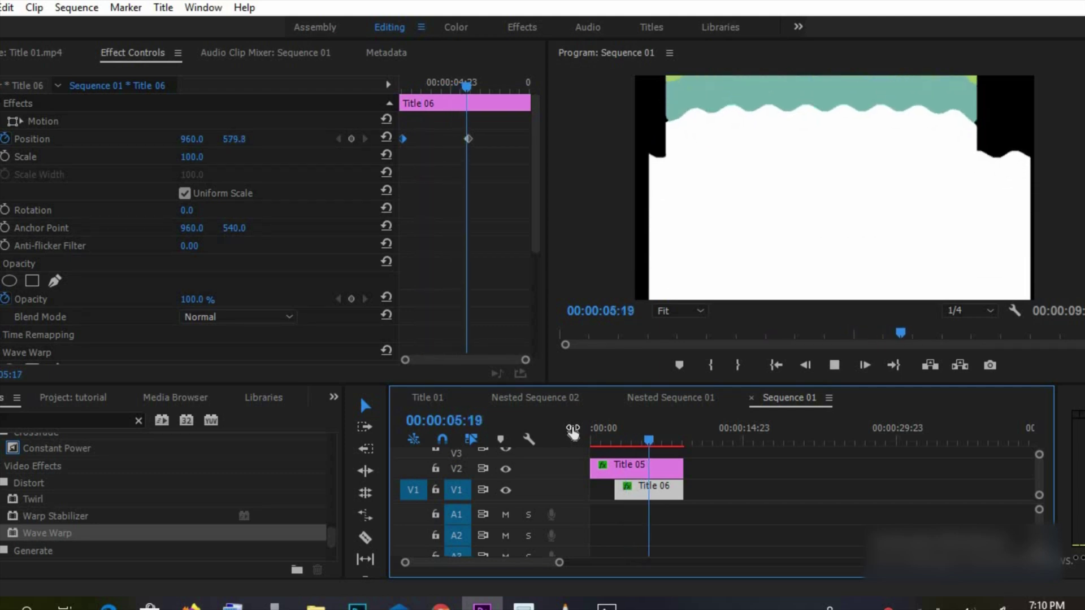
{"action": "key", "text": "space"}
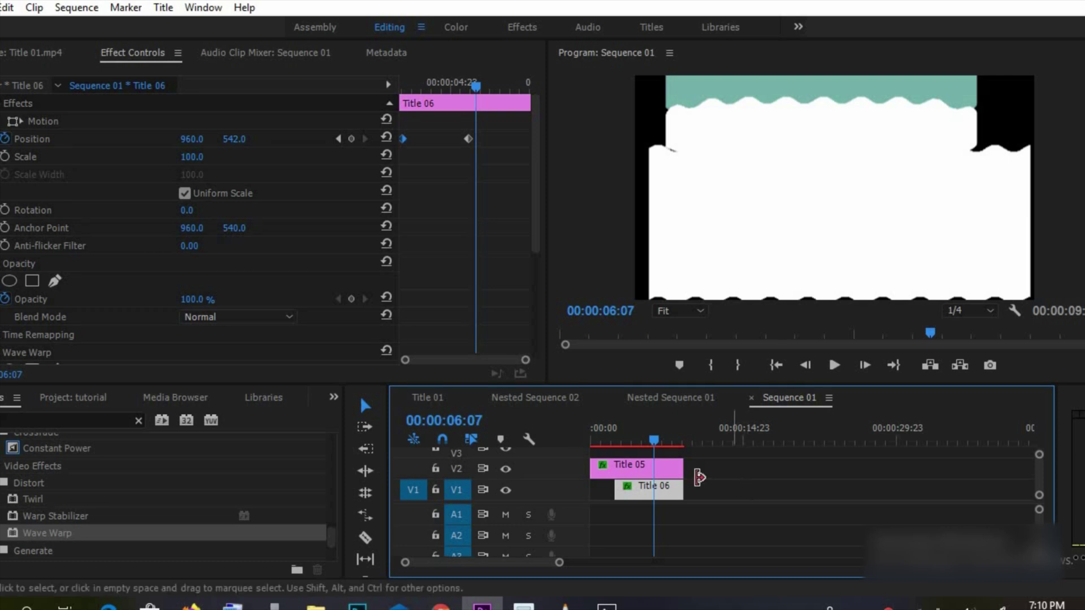
{"action": "key", "text": "space"}
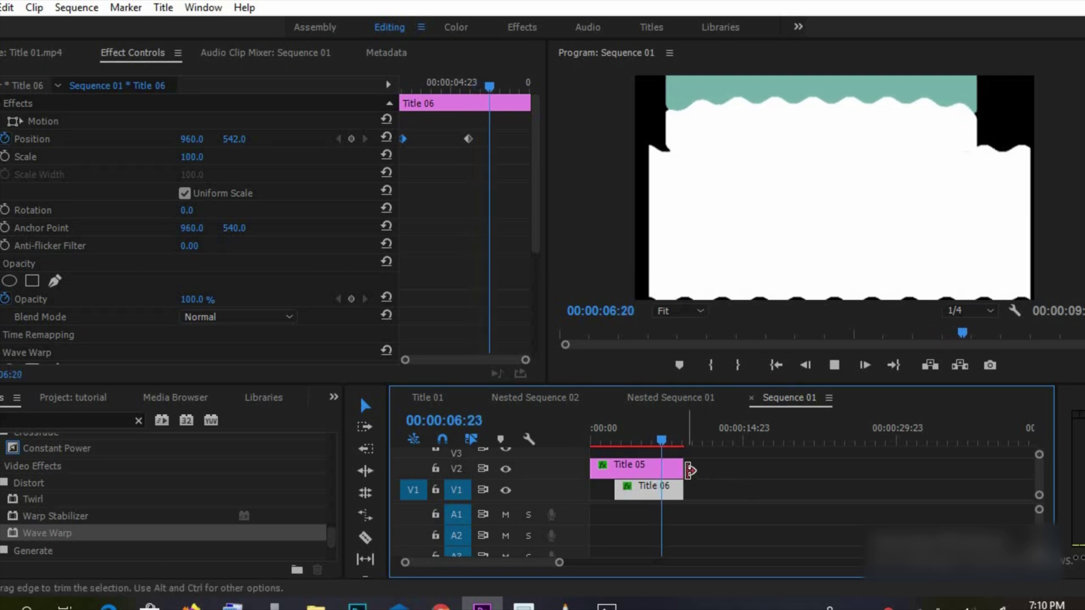
{"action": "key", "text": "space"}
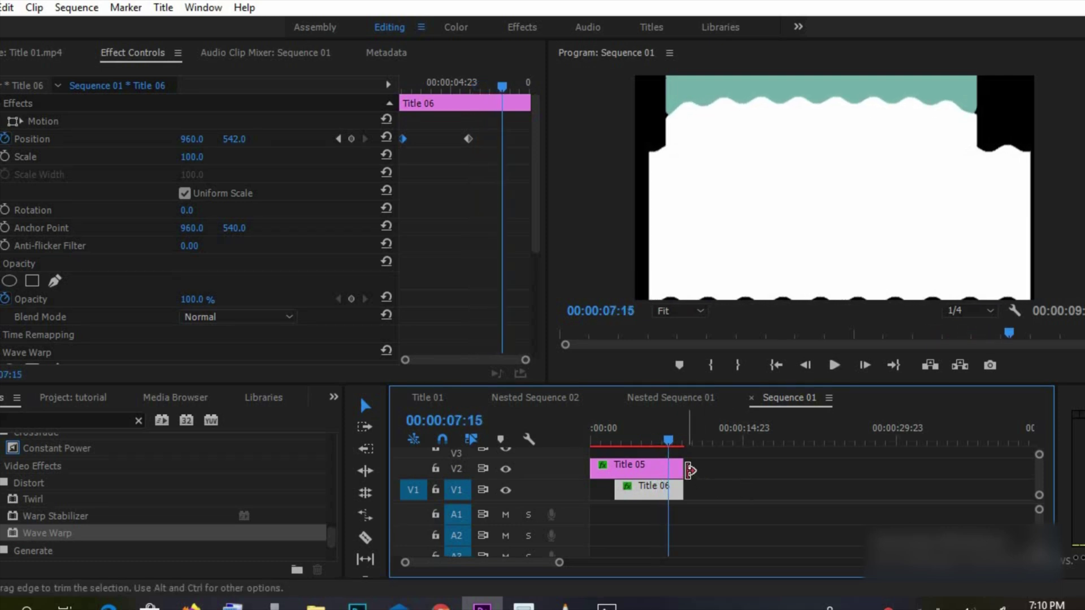
Step: Mark the sequence's Out point at 00:00:09:07 and play the wave animation from its start
{"action": "left_click", "coordinate": [685, 434]}
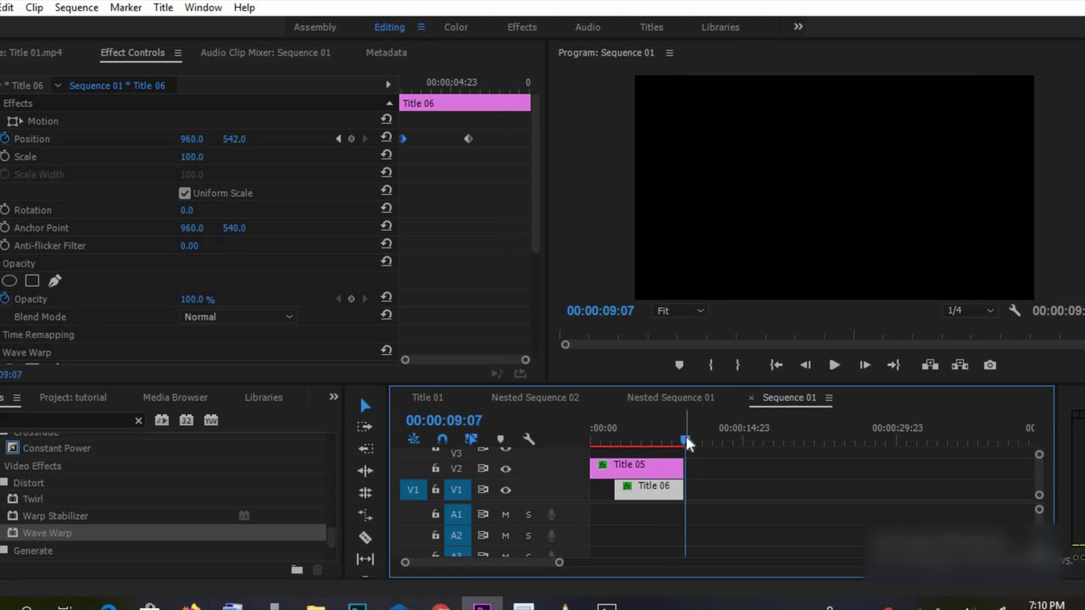
{"action": "key", "text": "o"}
{"action": "left_click", "coordinate": [628, 436]}
{"action": "left_click", "coordinate": [594, 436]}
{"action": "left_click", "coordinate": [840, 364]}
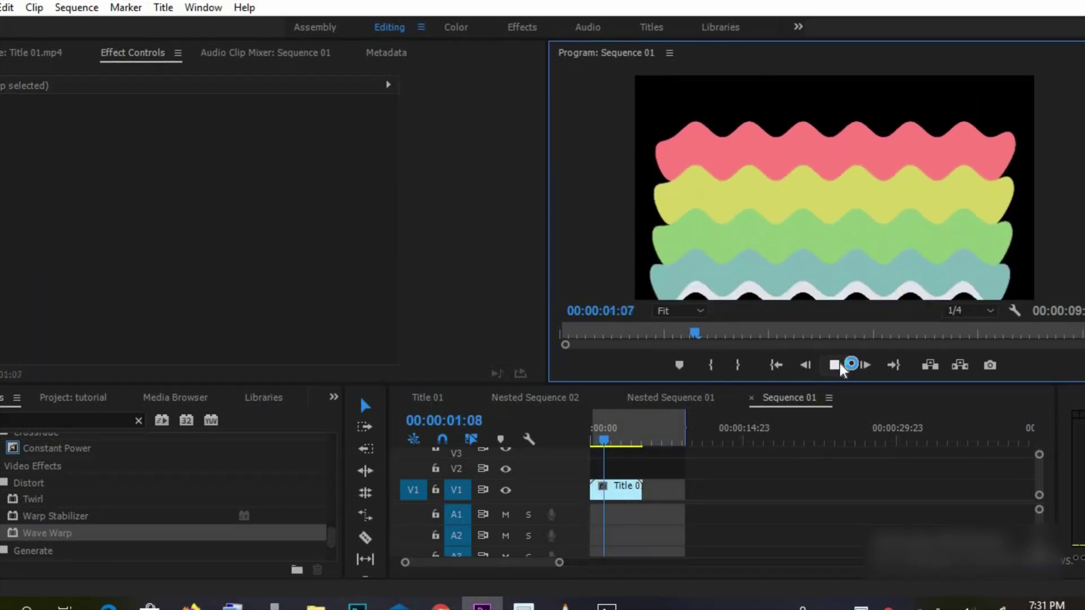
{"action": "left_click", "coordinate": [839, 363]}
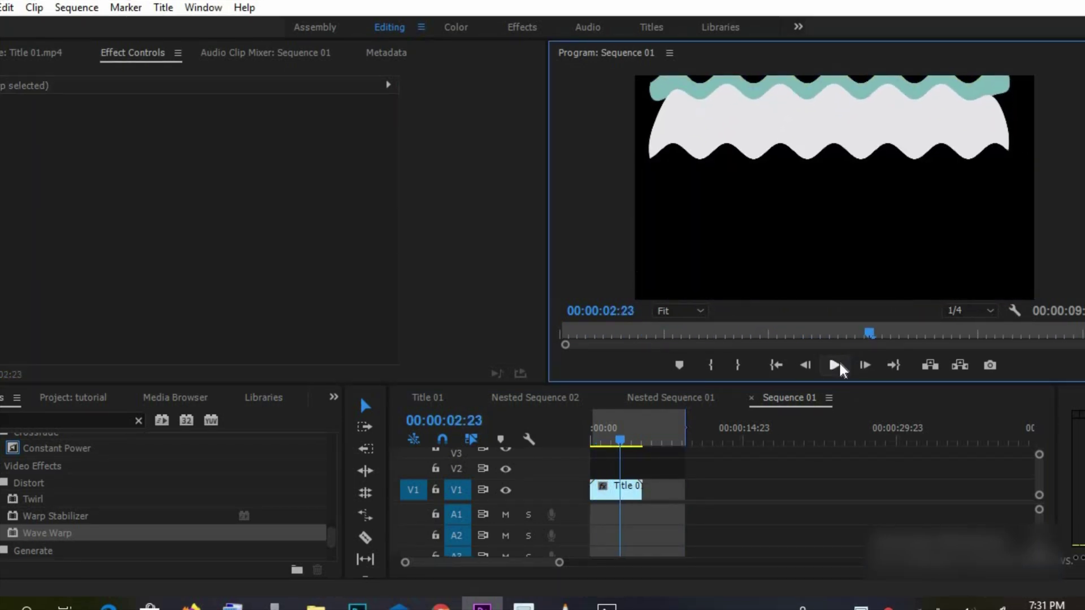
Step: With the playhead at 00:00:01:12, add the white ES logo video to track V2 and extend it to the wave clip's end
{"action": "left_click_drag", "start_coordinate": [618, 435], "coordinate": [605, 436]}
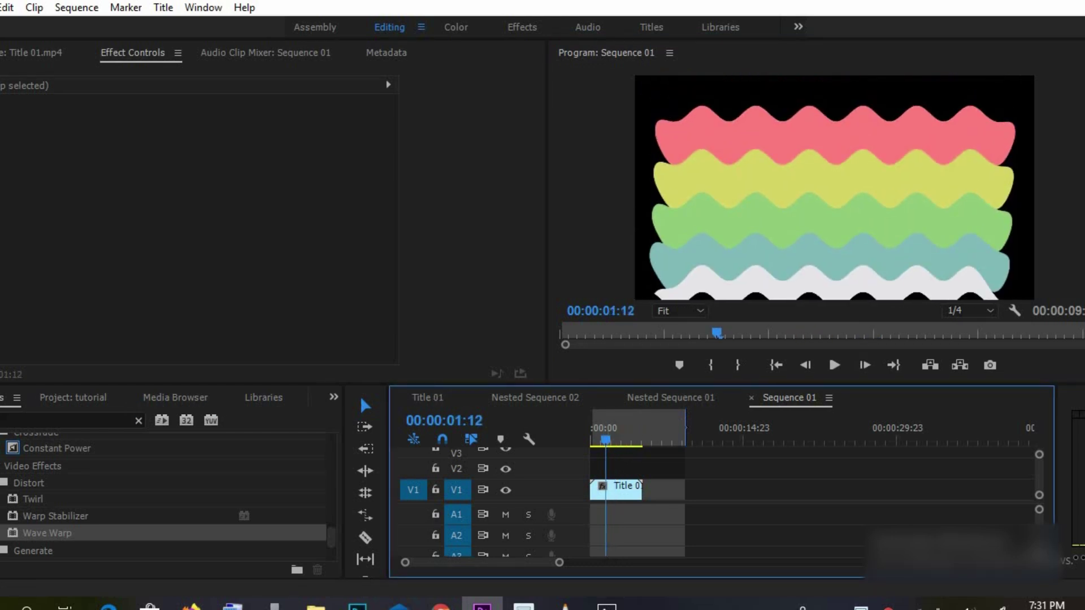
{"action": "left_click", "coordinate": [62, 399]}
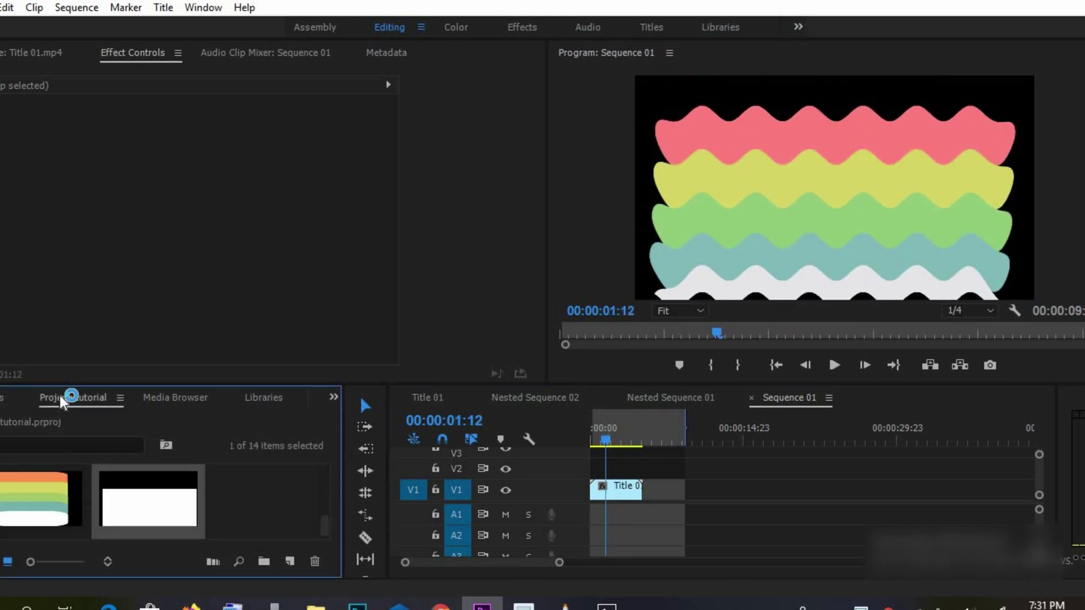
{"action": "mouse_move", "coordinate": [325, 529]}
{"action": "left_mouse_down"}
{"action": "mouse_move", "coordinate": [324, 508]}
{"action": "mouse_move", "coordinate": [326, 522]}
{"action": "left_mouse_up"}
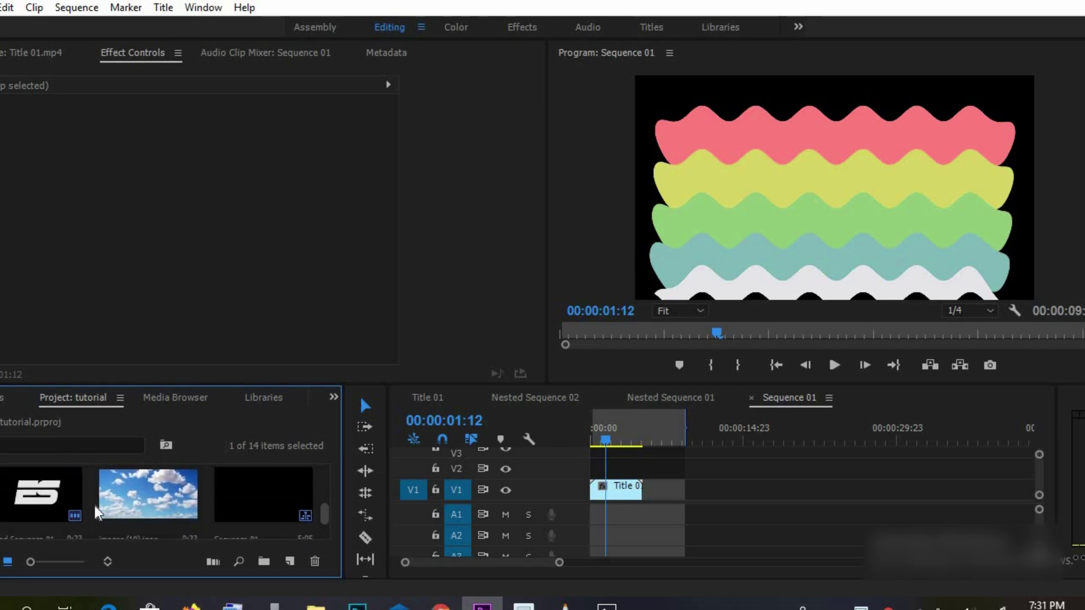
{"action": "mouse_move", "coordinate": [40, 500]}
{"action": "left_mouse_down"}
{"action": "mouse_move", "coordinate": [552, 438]}
{"action": "mouse_move", "coordinate": [625, 472]}
{"action": "mouse_move", "coordinate": [591, 471]}
{"action": "mouse_move", "coordinate": [648, 460]}
{"action": "left_mouse_up"}
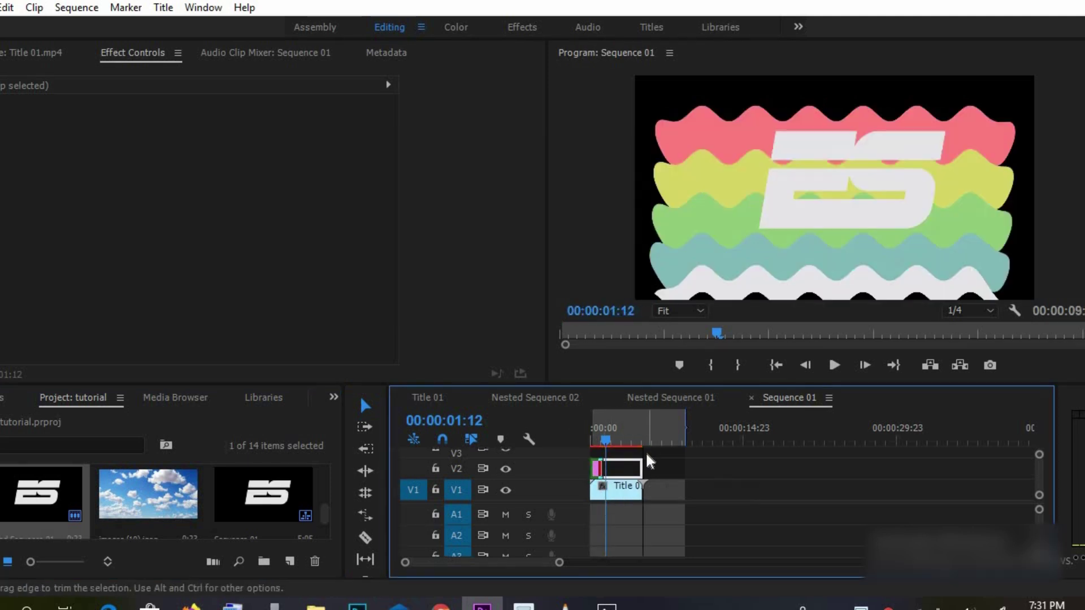
Step: Set the logo clip's Position to 878, 597 and its Scale to 78
{"action": "left_click", "coordinate": [622, 467]}
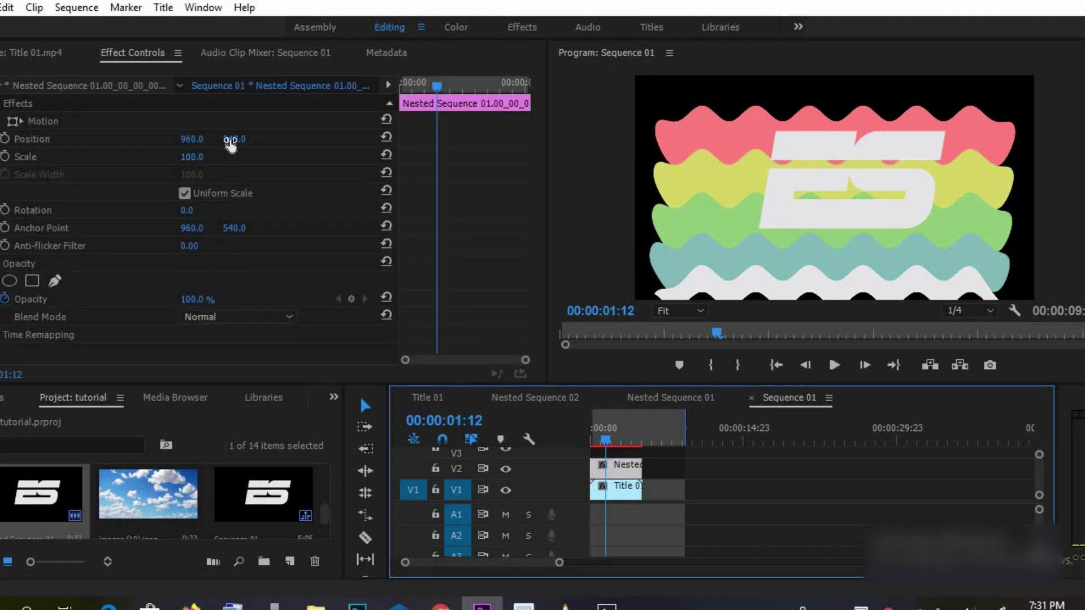
{"action": "left_click_drag", "start_coordinate": [234, 139], "coordinate": [266, 139]}
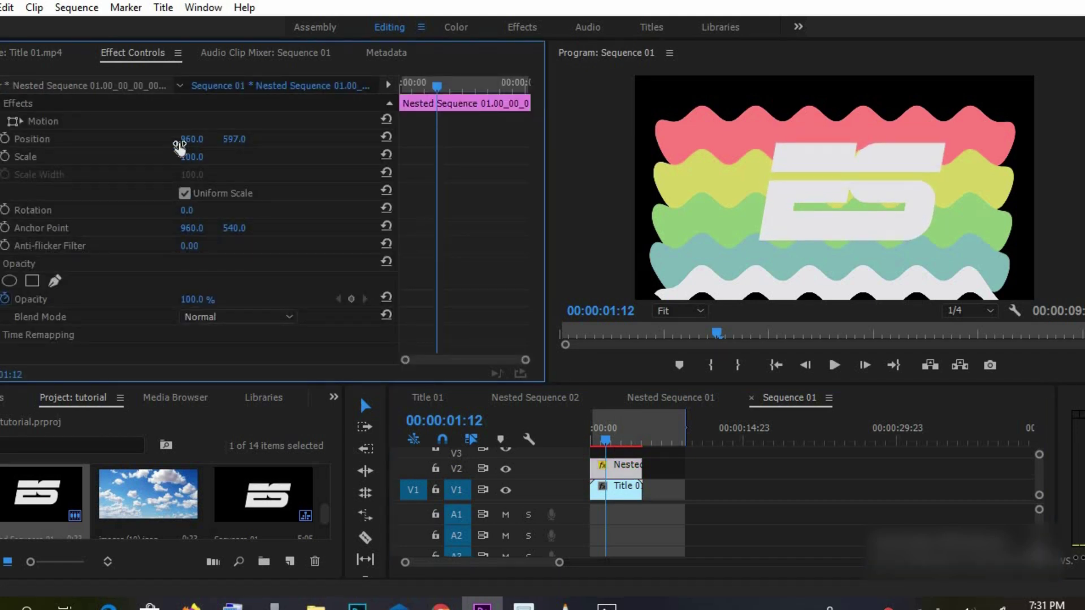
{"action": "mouse_move", "coordinate": [192, 139]}
{"action": "left_mouse_down"}
{"action": "mouse_move", "coordinate": [145, 139]}
{"action": "mouse_move", "coordinate": [189, 156]}
{"action": "mouse_move", "coordinate": [138, 156]}
{"action": "mouse_move", "coordinate": [180, 156]}
{"action": "left_mouse_up"}
Step: Return the playhead to the sequence start and apply the Track Matte Key effect to the Title 01 wave clip on V1
{"action": "left_click_drag", "start_coordinate": [605, 435], "coordinate": [591, 438]}
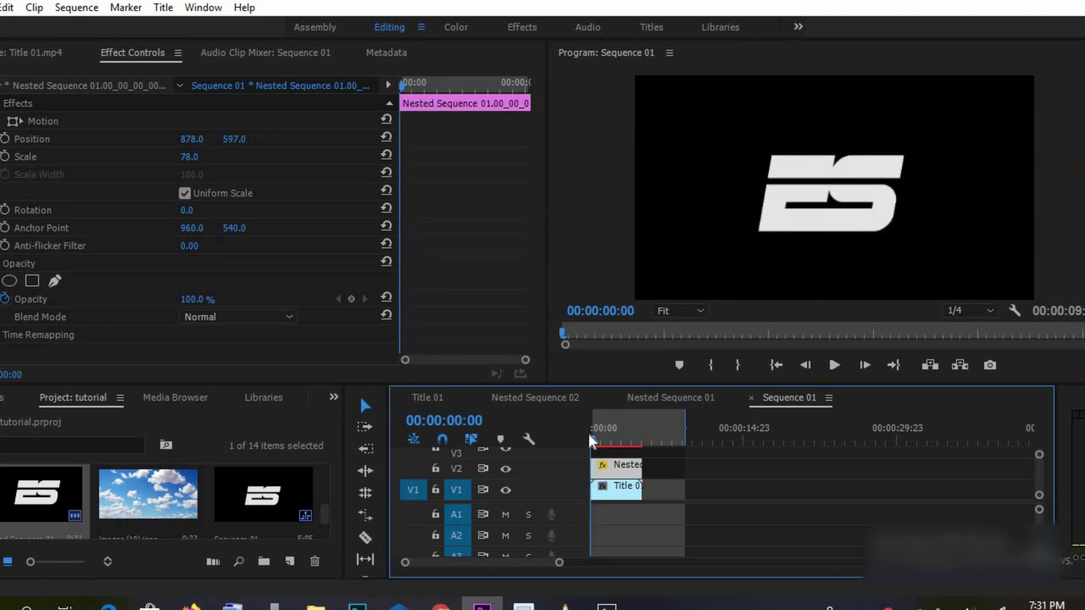
{"action": "left_click", "coordinate": [12, 396]}
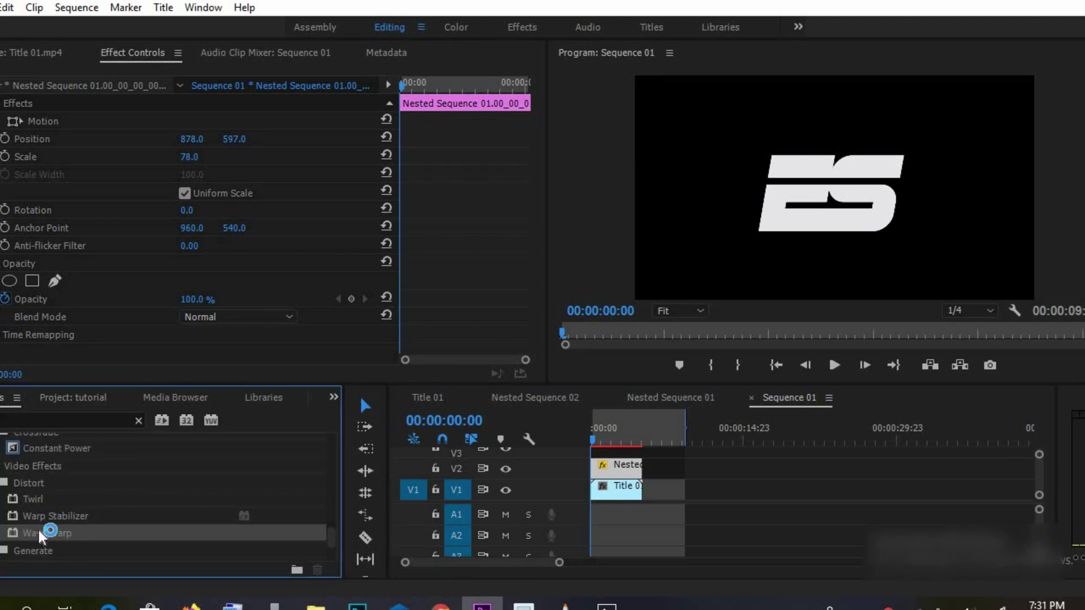
{"action": "left_click", "coordinate": [64, 418]}
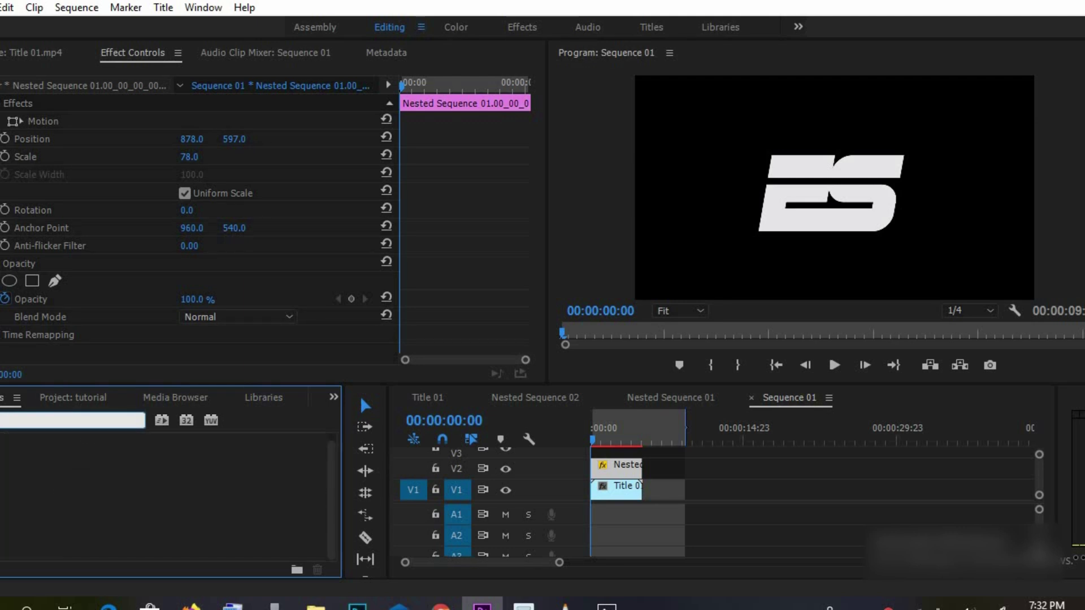
{"action": "type", "text": "l"}
{"action": "type", "text": "A"}
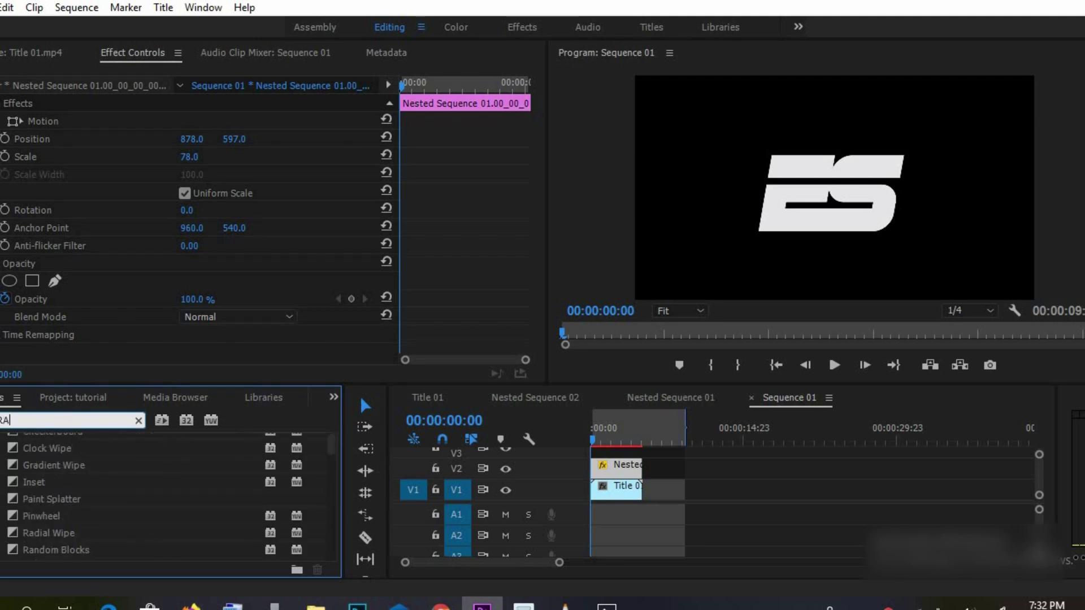
{"action": "type", "text": "C"}
{"action": "key", "text": "BackSpace"}
{"action": "left_click_drag", "start_coordinate": [330, 442], "coordinate": [330, 528]}
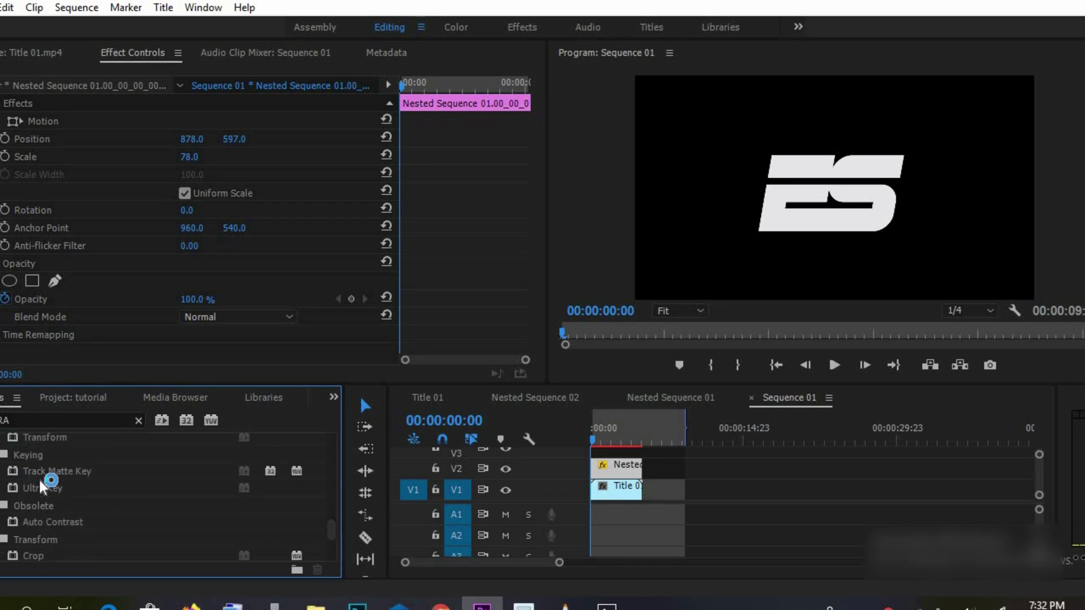
{"action": "left_click_drag", "start_coordinate": [50, 472], "coordinate": [615, 489]}
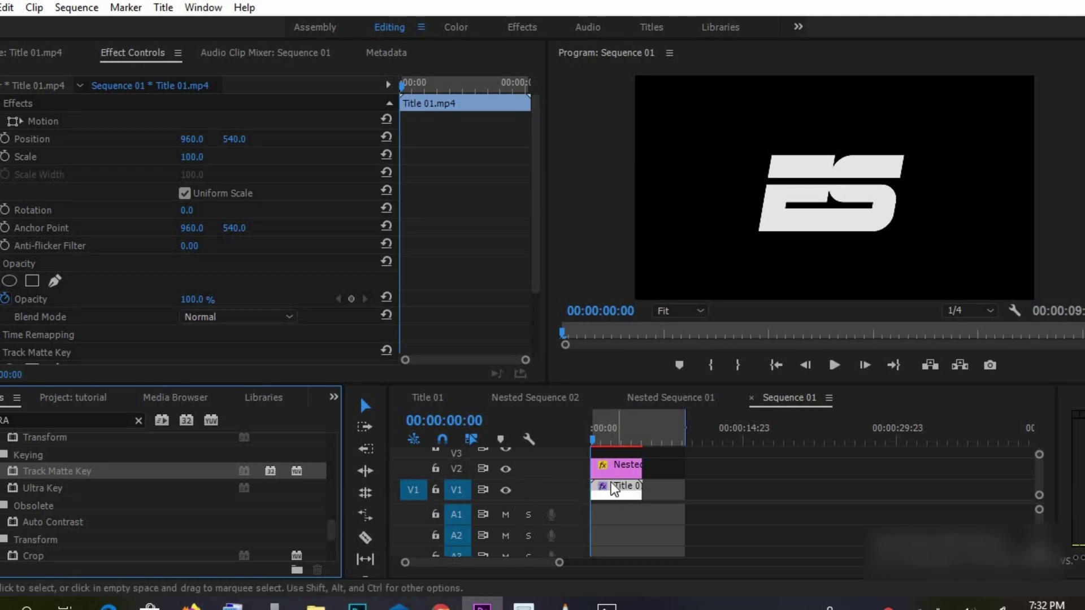
Step: Set the wave clip's Track Matte Key to use Video 2 as its matte and composite with Matte Luma
{"action": "left_click_drag", "start_coordinate": [531, 242], "coordinate": [535, 334]}
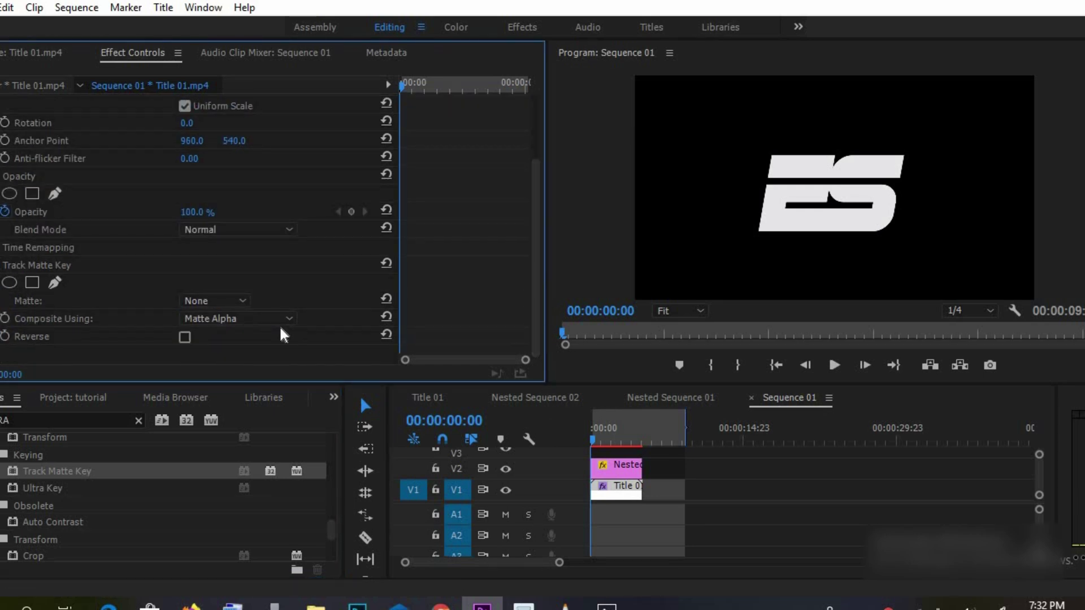
{"action": "left_click", "coordinate": [241, 301]}
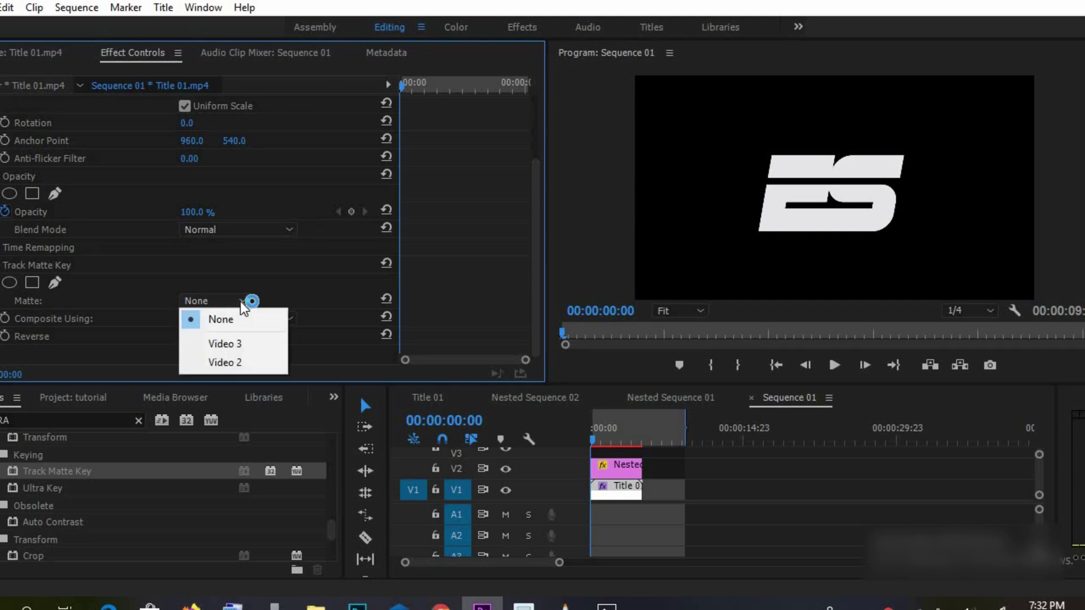
{"action": "left_click", "coordinate": [235, 360]}
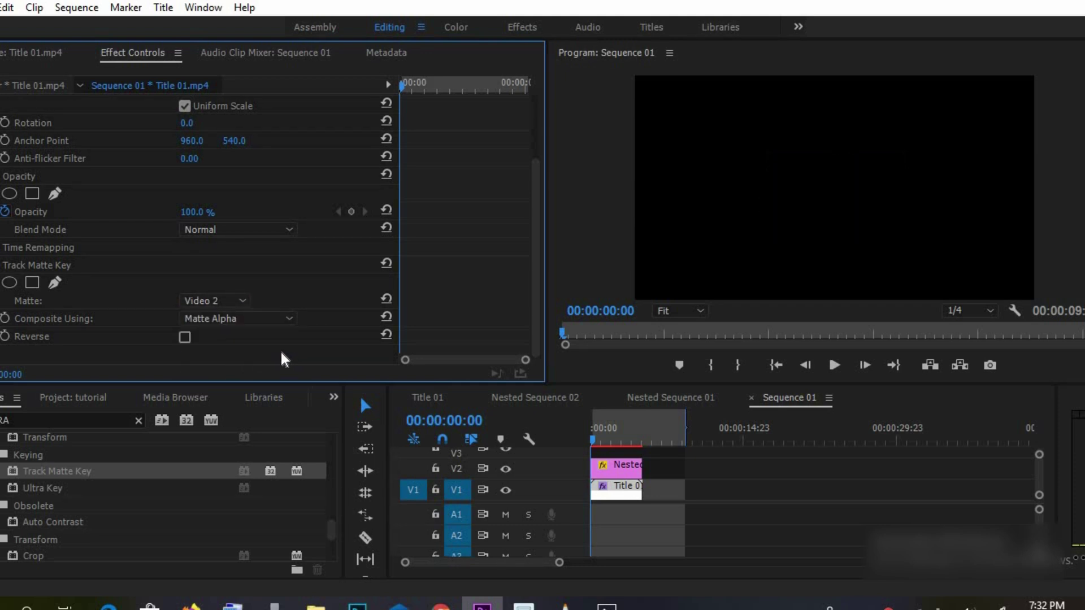
{"action": "left_click", "coordinate": [275, 320]}
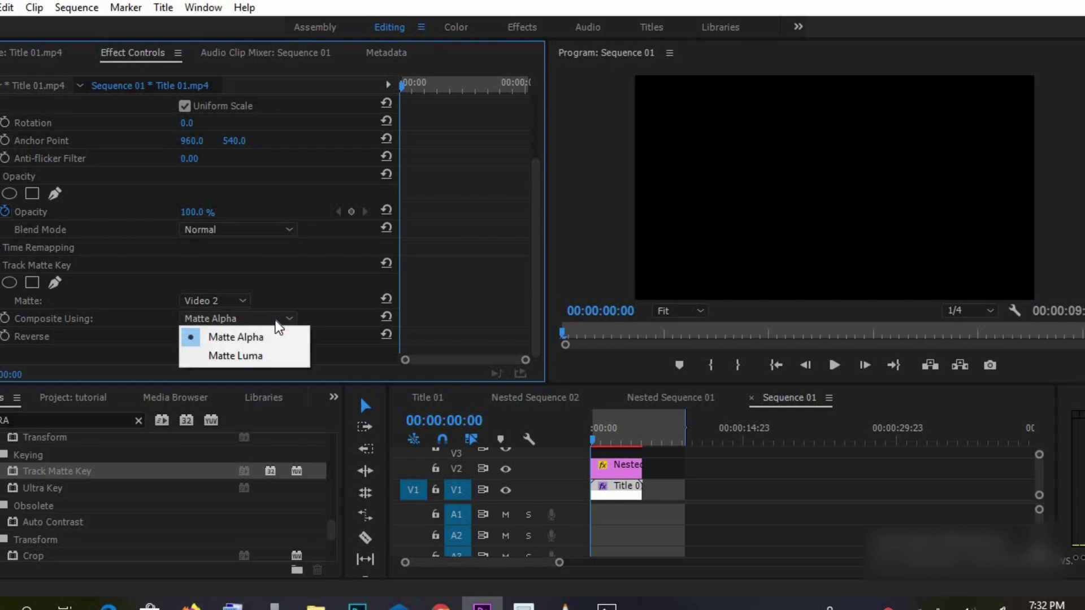
{"action": "left_click", "coordinate": [246, 357]}
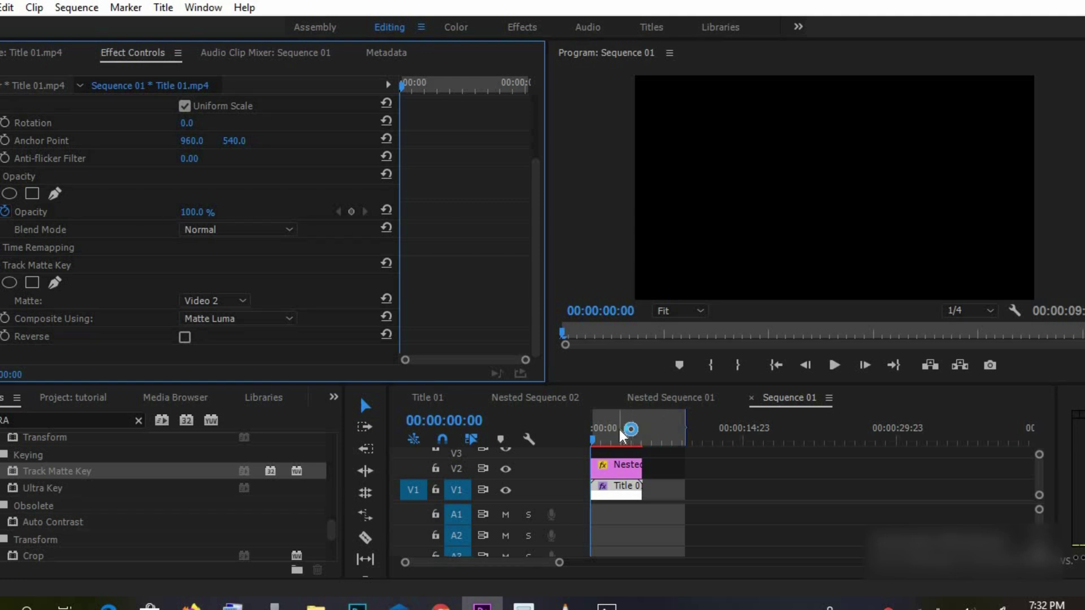
Step: Play the matted logo animation from the start and render the sequence's video previews
{"action": "key", "text": "space"}
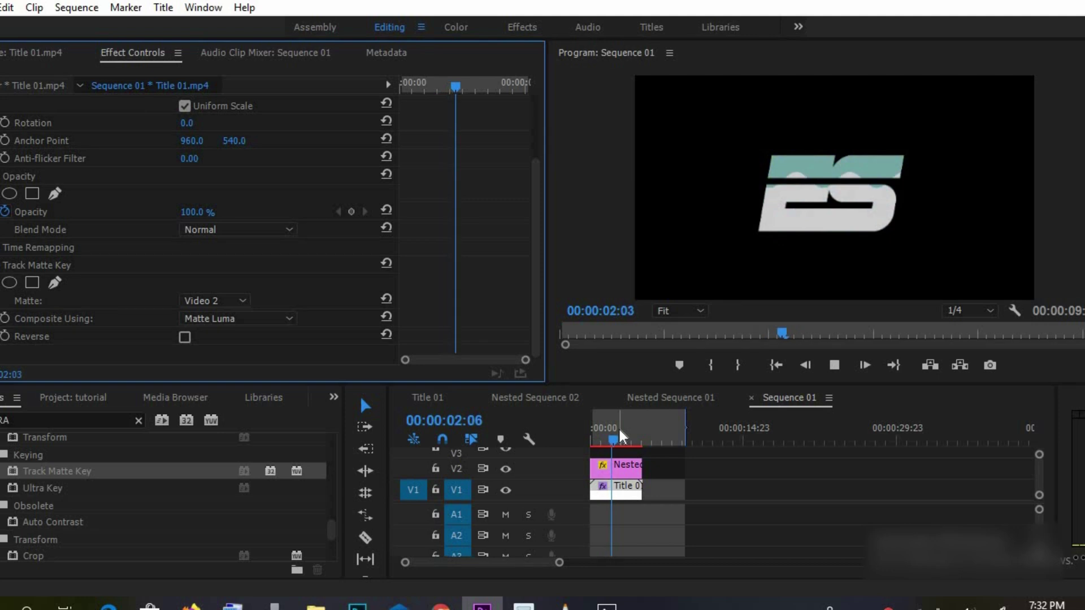
{"action": "key", "text": "Return"}
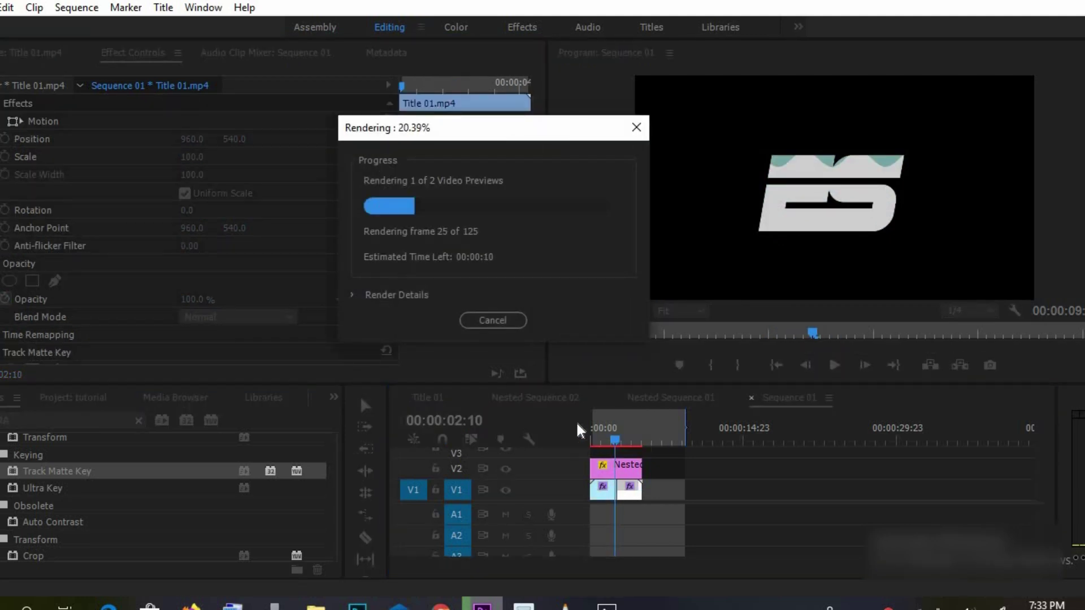